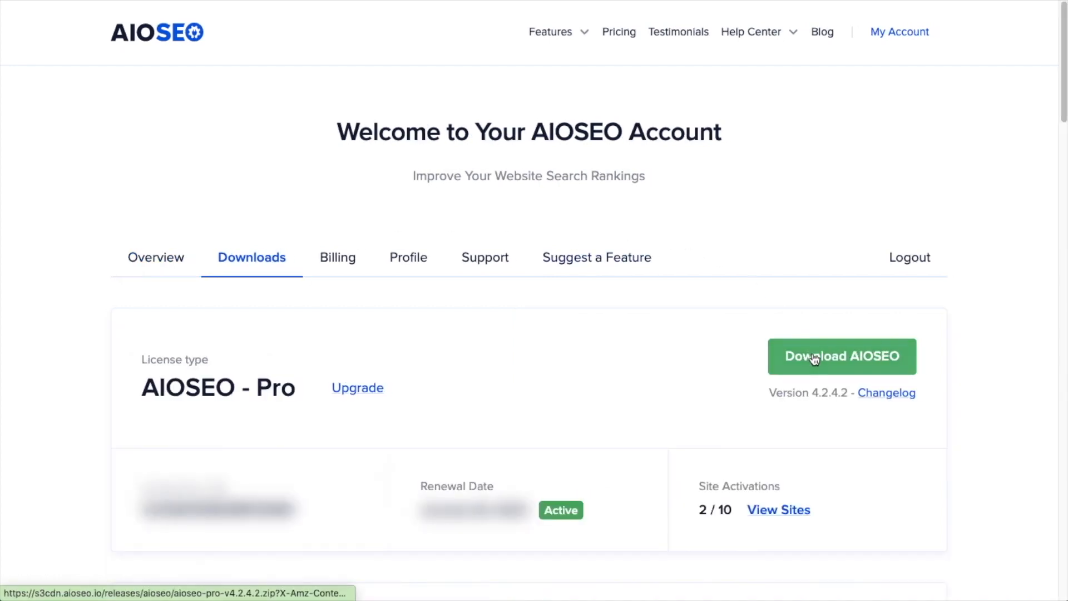
Download the AIOSEO plugin zip and upload aioseo-pro-v4.2.4.2.zip as a new WordPress plugin to install it.
{"action": "left_click", "coordinate": [814, 359]}
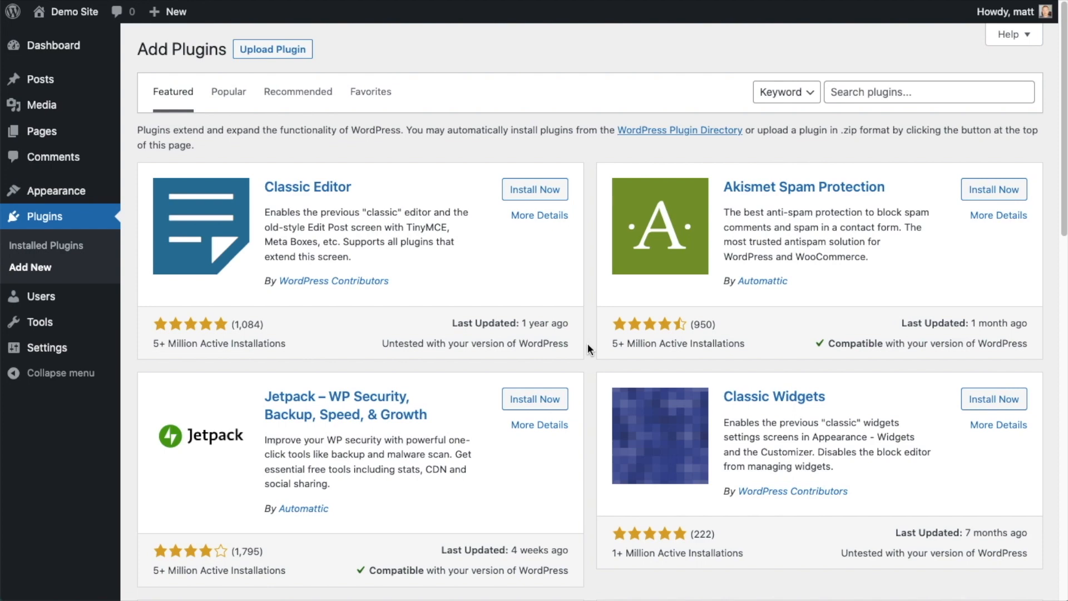
{"action": "left_click", "coordinate": [284, 49]}
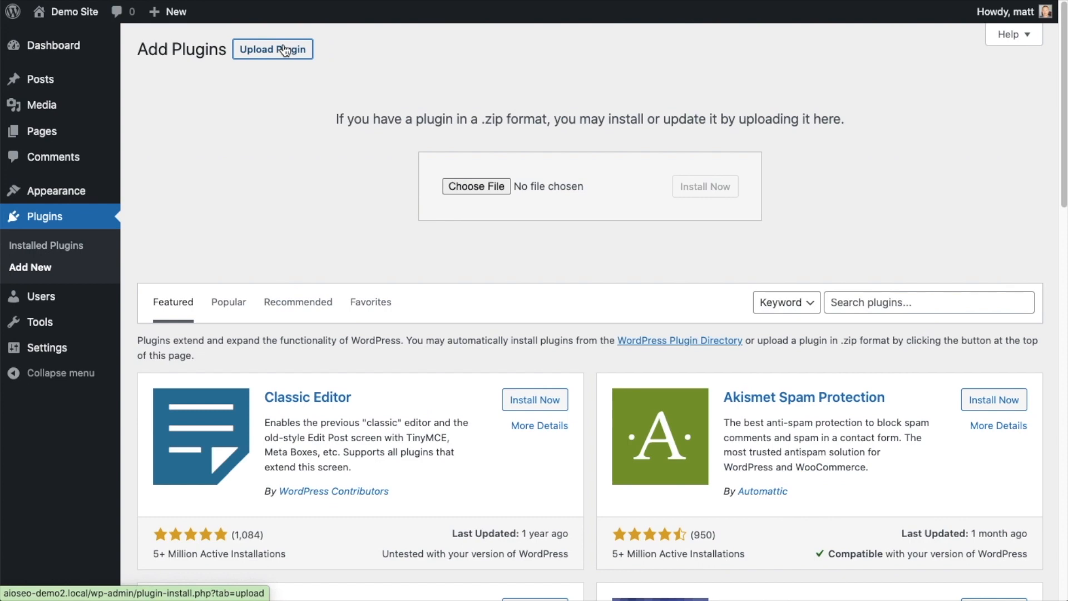
{"action": "left_click", "coordinate": [477, 188]}
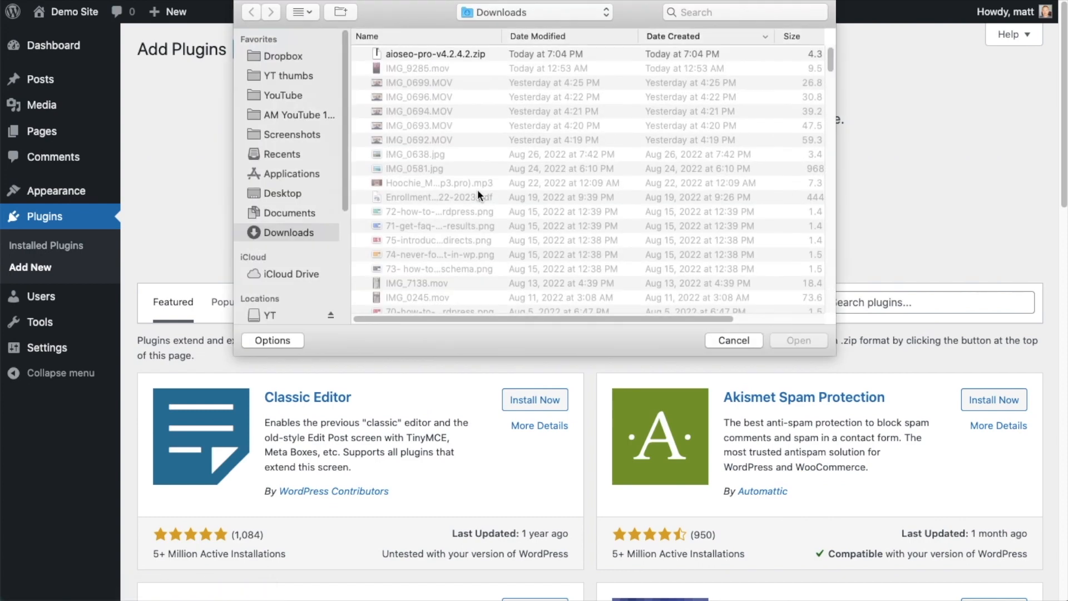
{"action": "double_click", "coordinate": [429, 53]}
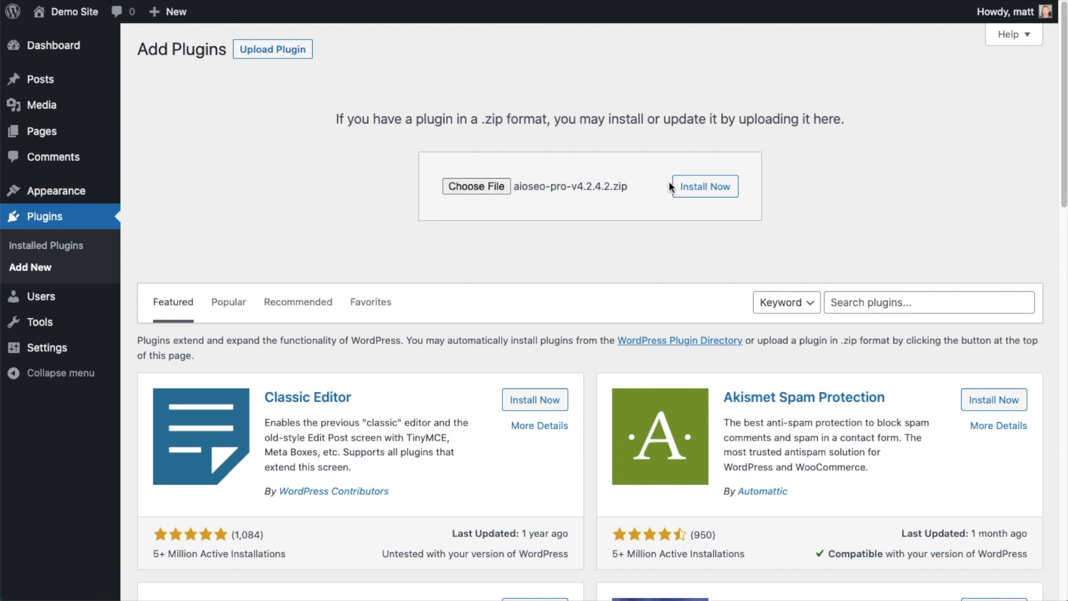
{"action": "left_click", "coordinate": [691, 192]}
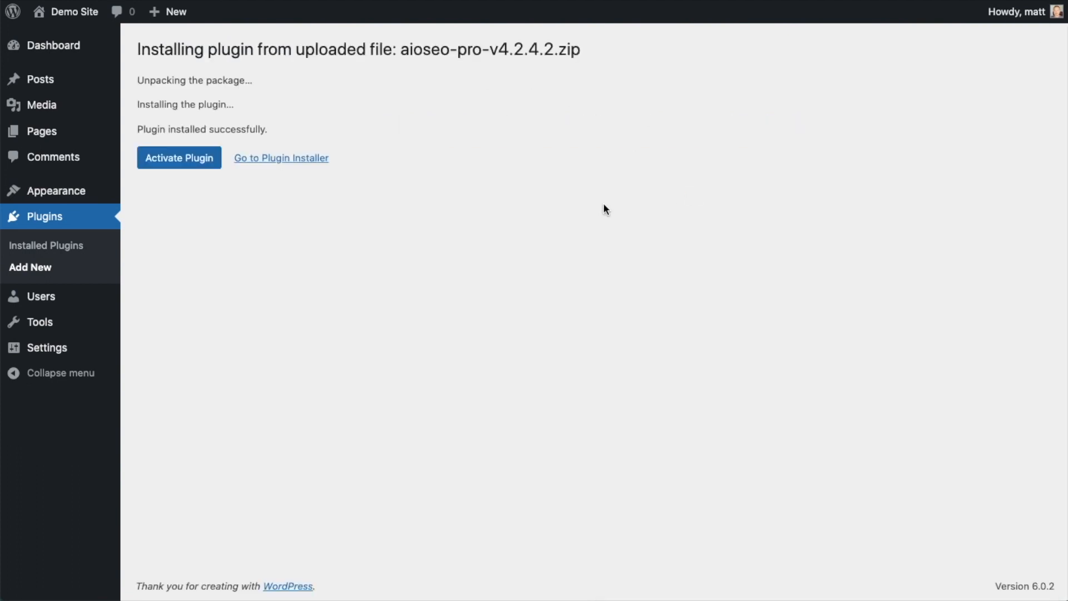
Activate the installed plugin and skip the setup wizard to return to the dashboard.
{"action": "left_click", "coordinate": [173, 158]}
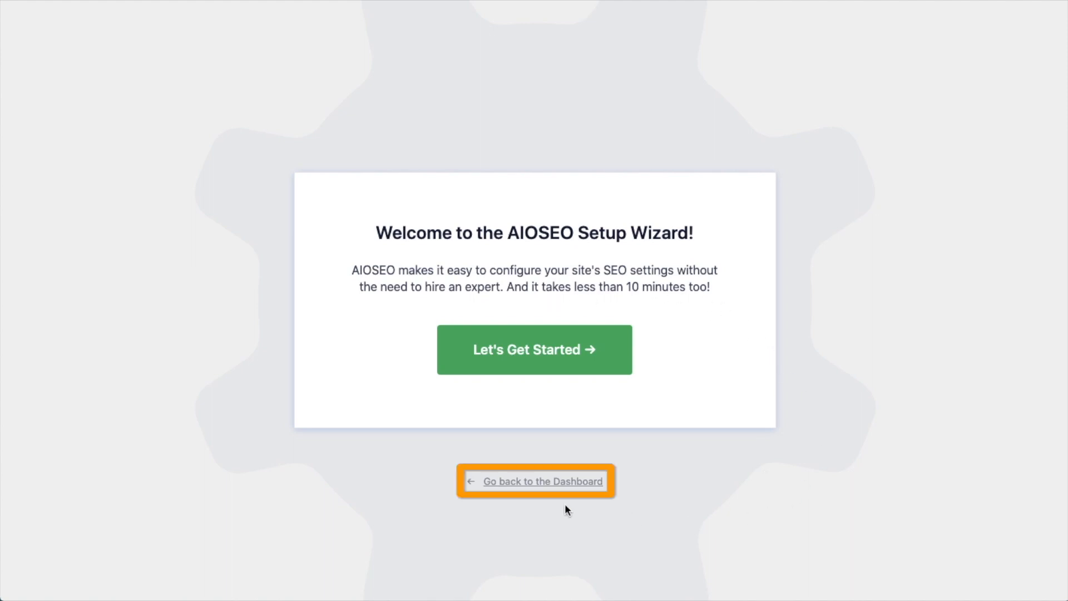
{"action": "left_click", "coordinate": [541, 483]}
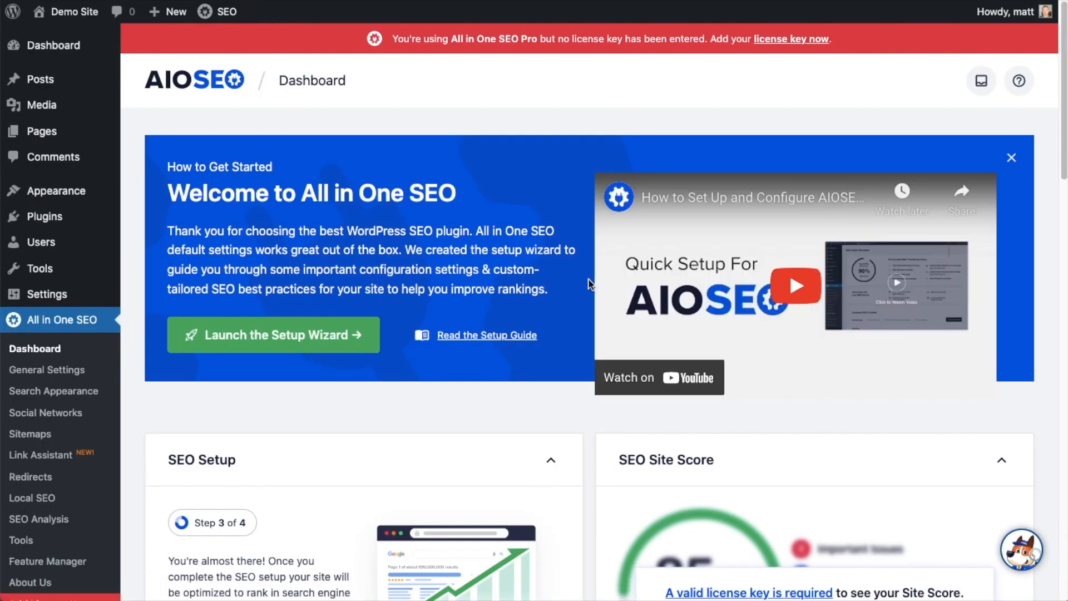
Open the AIOSEO account page from the dashboard's license key notice and copy the license key.
{"action": "scroll", "coordinate": [588, 279], "scroll_direction": "down", "scroll_amount": 7}
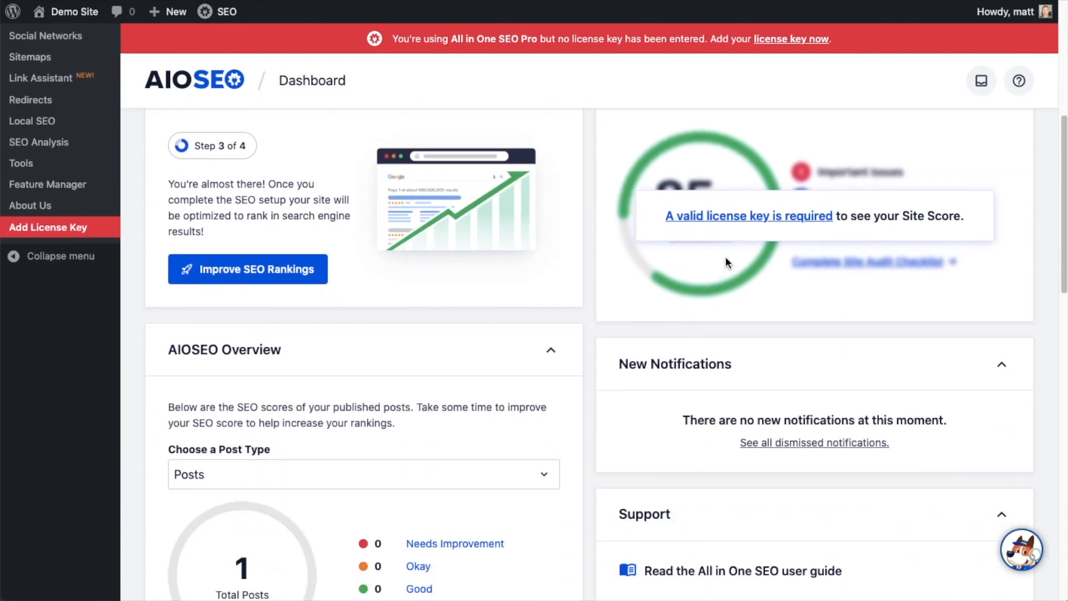
{"action": "left_click", "coordinate": [733, 217]}
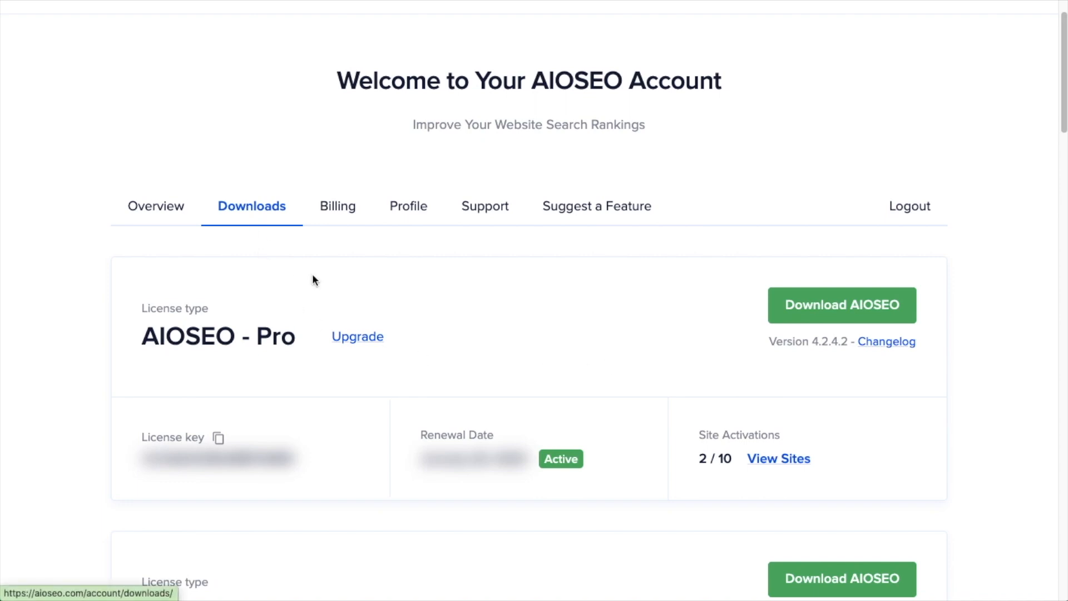
{"action": "left_click", "coordinate": [218, 439]}
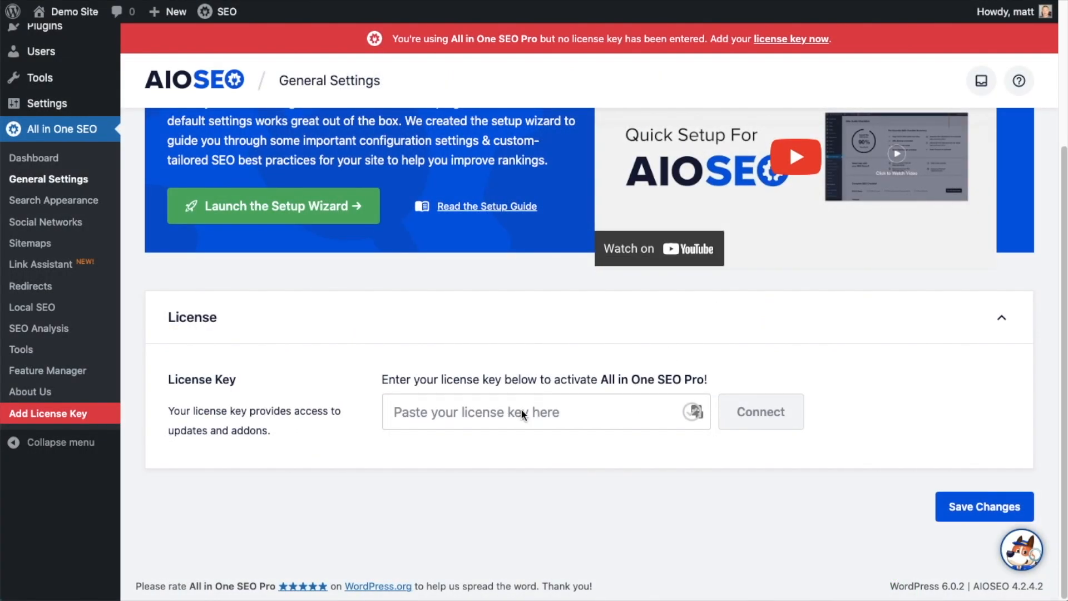
Paste the license key into the License Key field, connect it, and save the settings.
{"action": "left_click", "coordinate": [483, 412]}
{"action": "key", "text": "ctrl+v"}
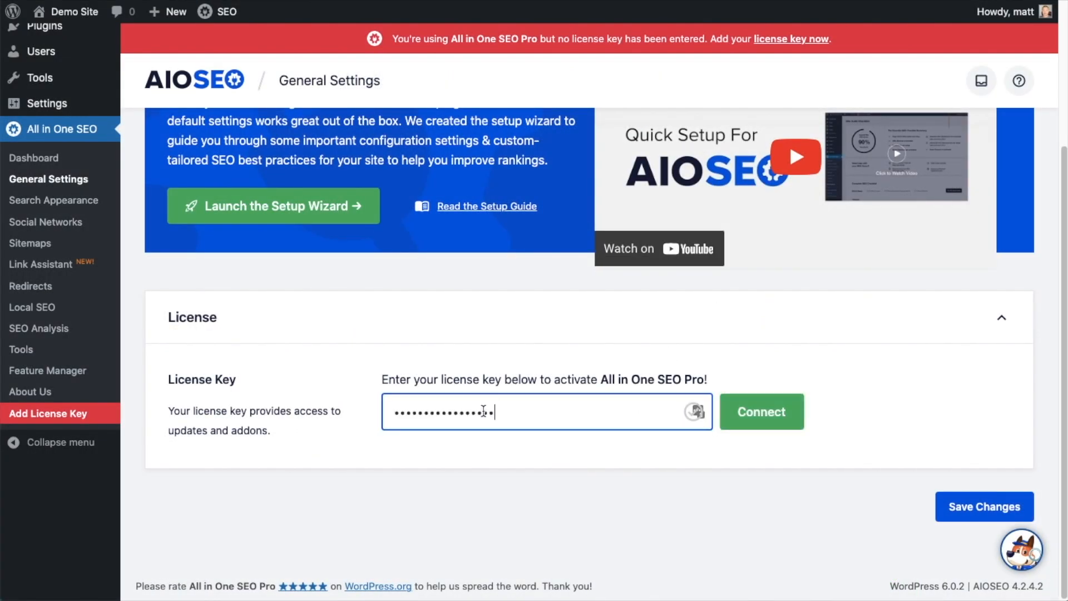
{"action": "left_click", "coordinate": [769, 412]}
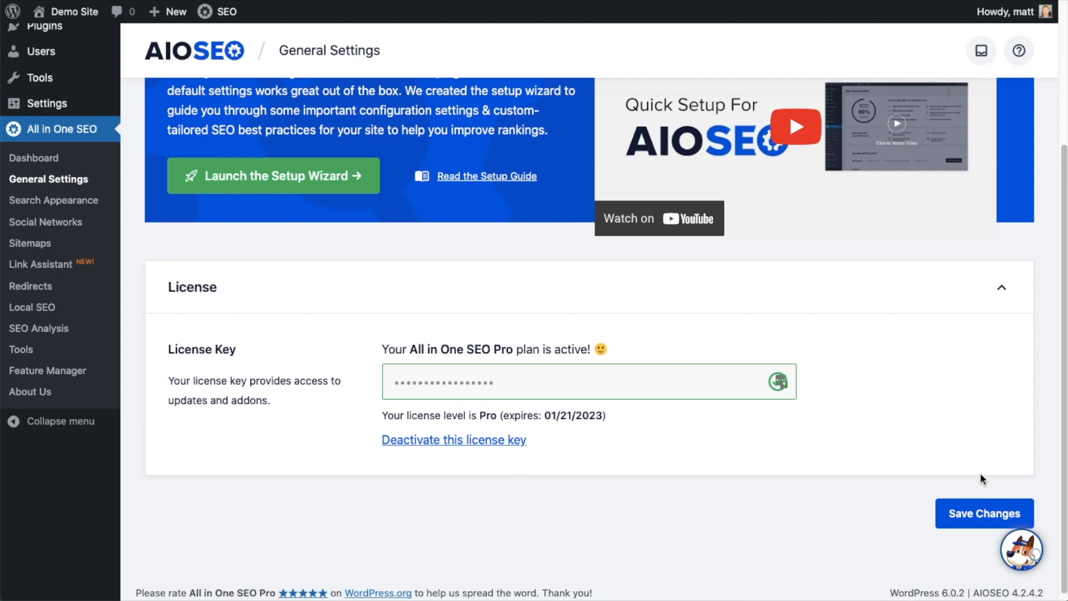
{"action": "left_click", "coordinate": [985, 512]}
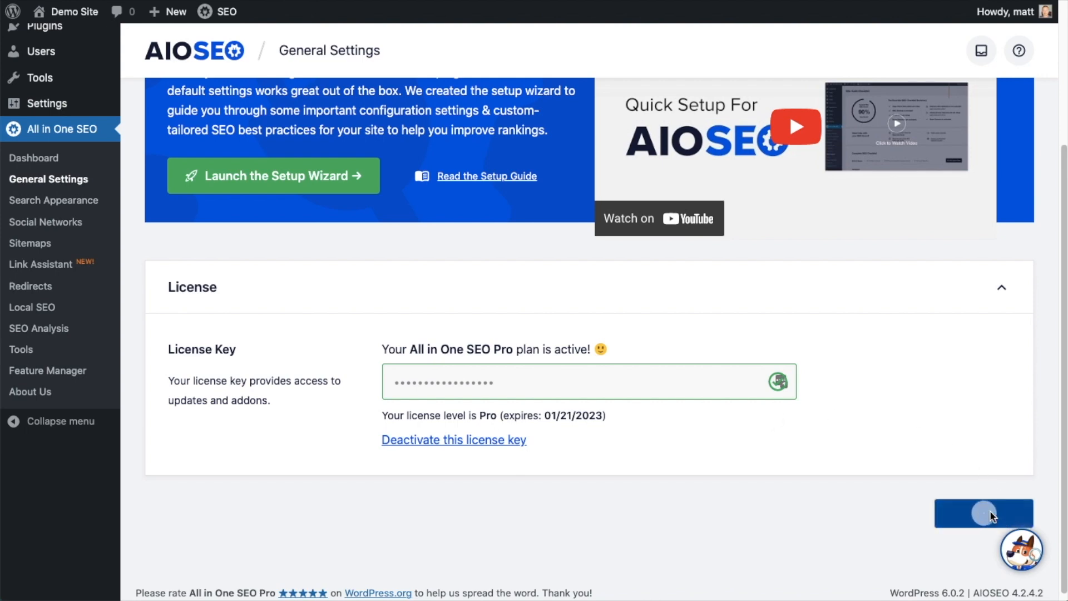
Open the post 'The Most Amazing WordPress Image Compression Plugins Available' in the editor.
{"action": "scroll", "coordinate": [892, 474], "scroll_direction": "up", "scroll_amount": 1}
{"action": "scroll", "coordinate": [892, 475], "scroll_direction": "up", "scroll_amount": 4}
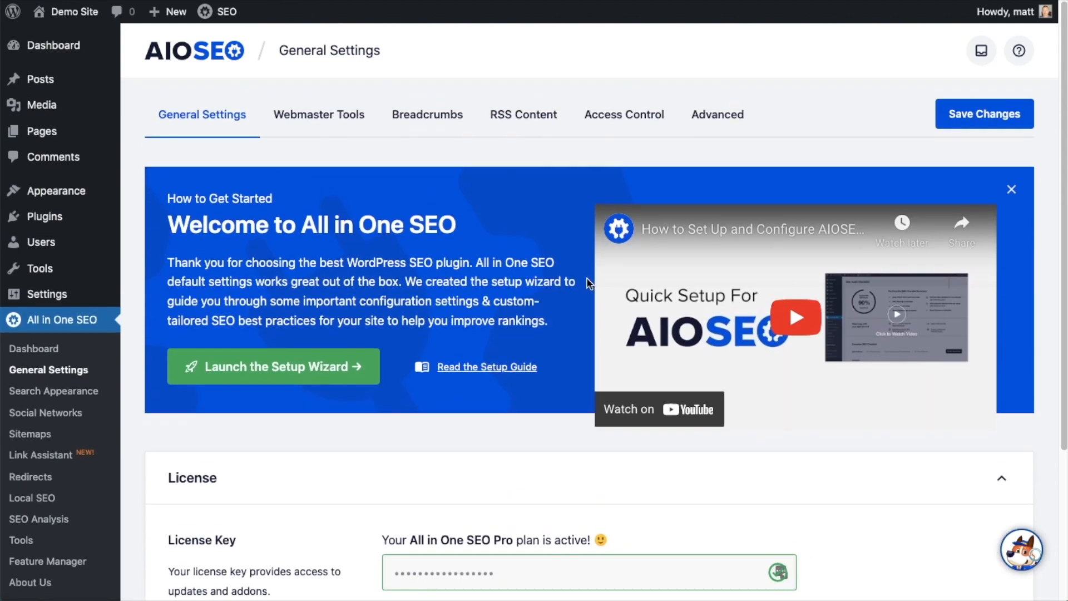
{"action": "left_click", "coordinate": [61, 54]}
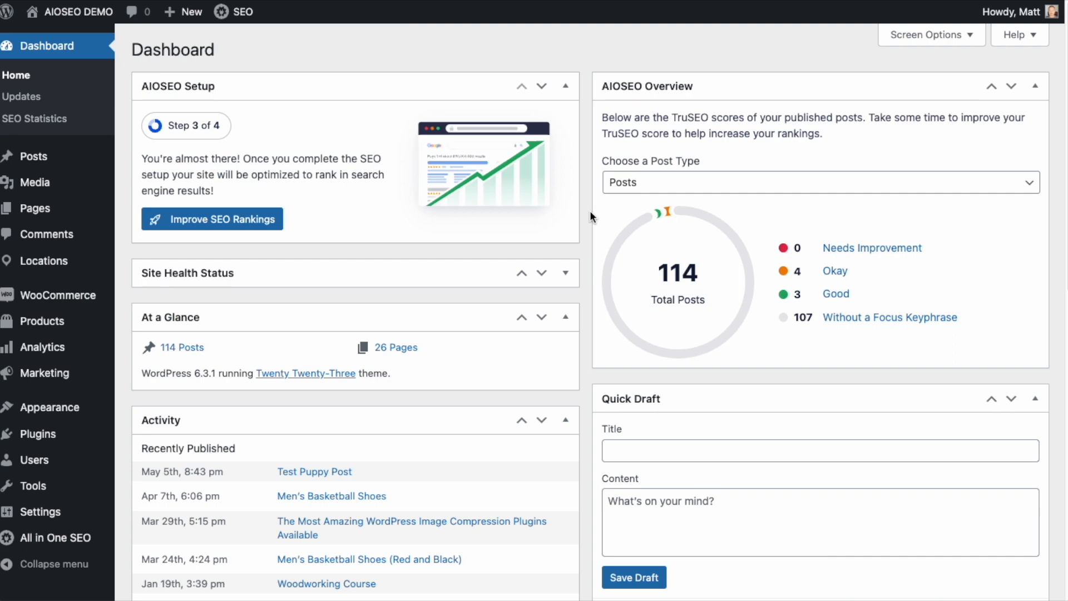
{"action": "left_click", "coordinate": [34, 158]}
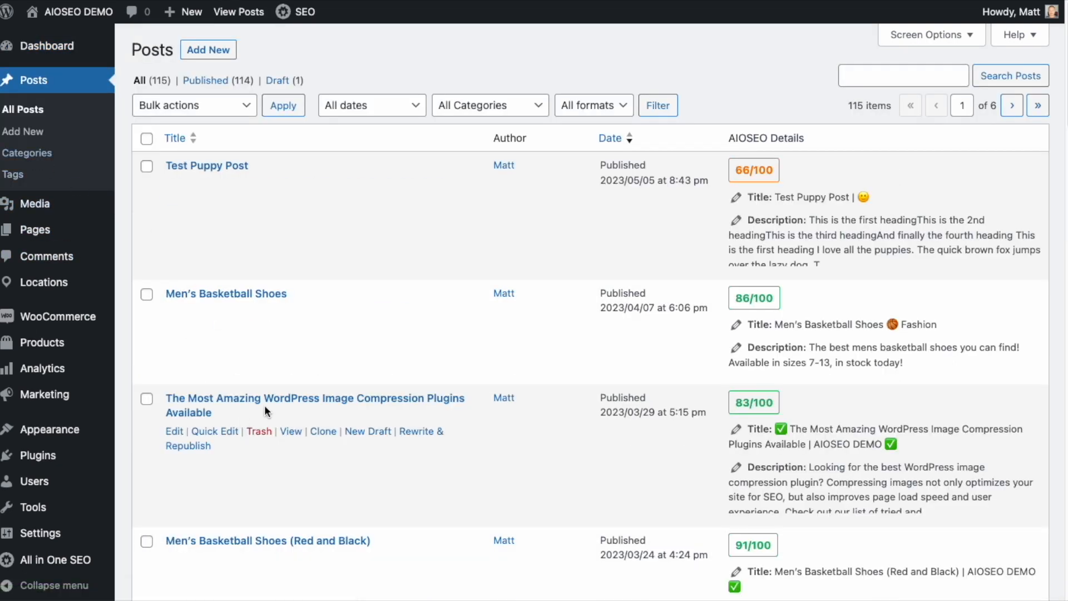
{"action": "left_click", "coordinate": [301, 407]}
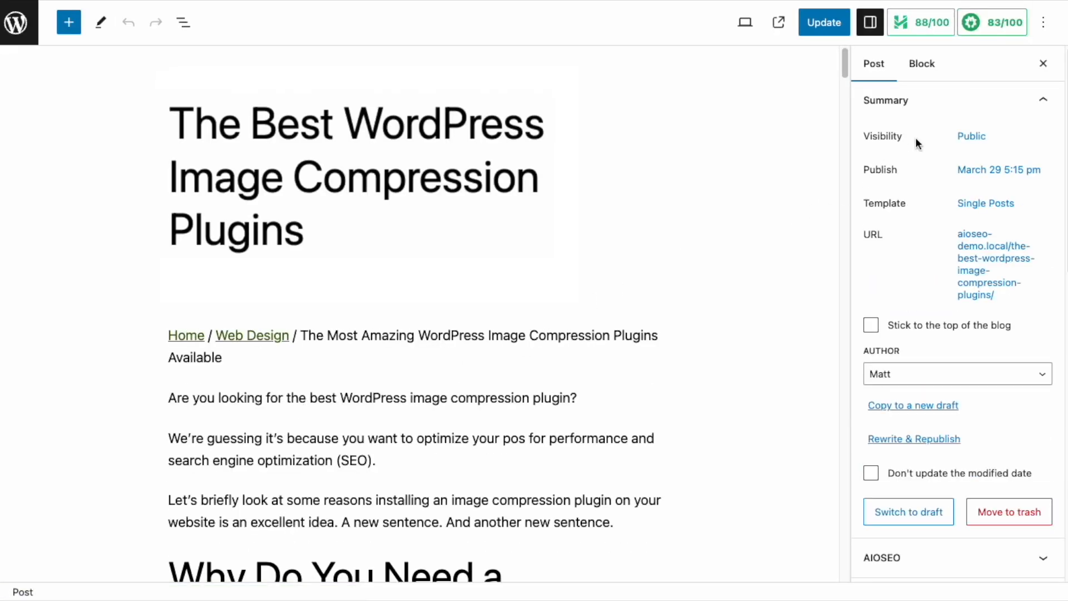
Open the post's AIOSEO General panel and expand the Readability checks to review them.
{"action": "left_click", "coordinate": [992, 25]}
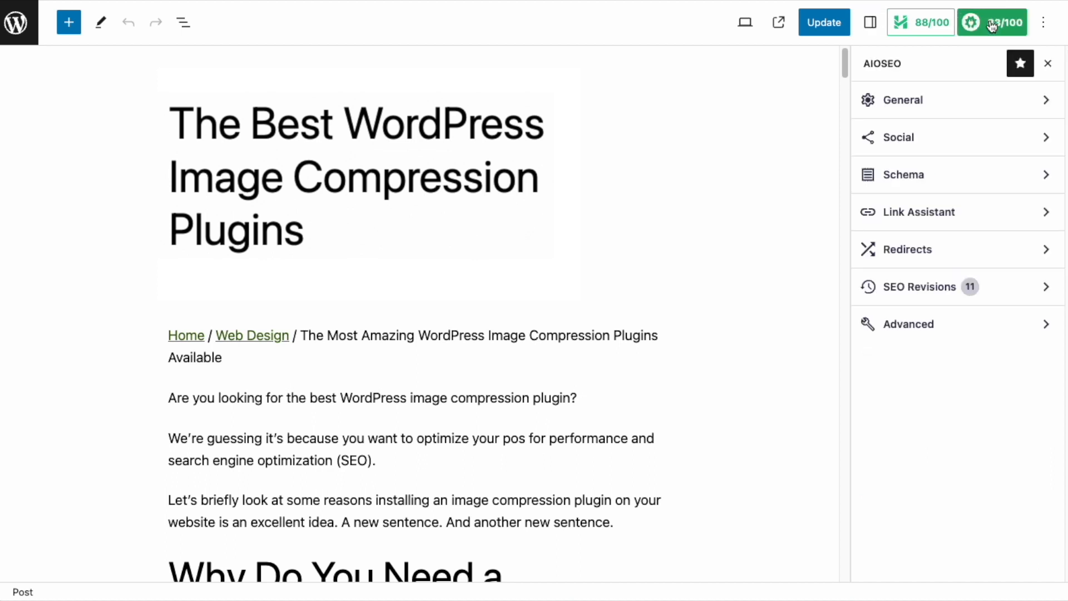
{"action": "left_click", "coordinate": [1046, 103]}
{"action": "scroll", "coordinate": [1027, 185], "scroll_direction": "down", "scroll_amount": 2}
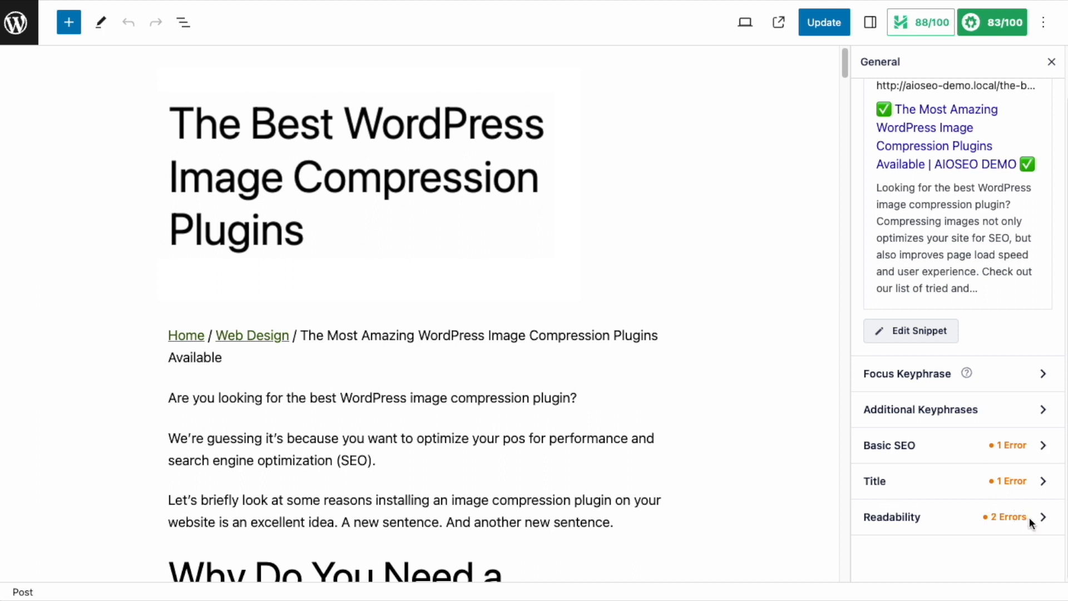
{"action": "left_click", "coordinate": [1043, 522]}
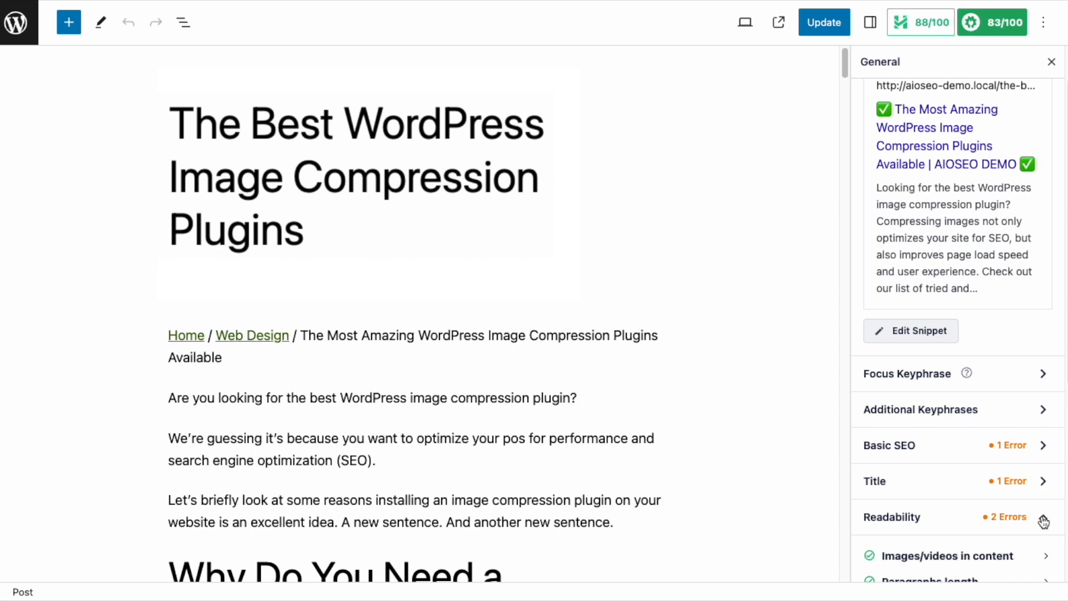
{"action": "scroll", "coordinate": [1040, 500], "scroll_direction": "down", "scroll_amount": 10}
{"action": "scroll", "coordinate": [1038, 462], "scroll_direction": "down", "scroll_amount": 2}
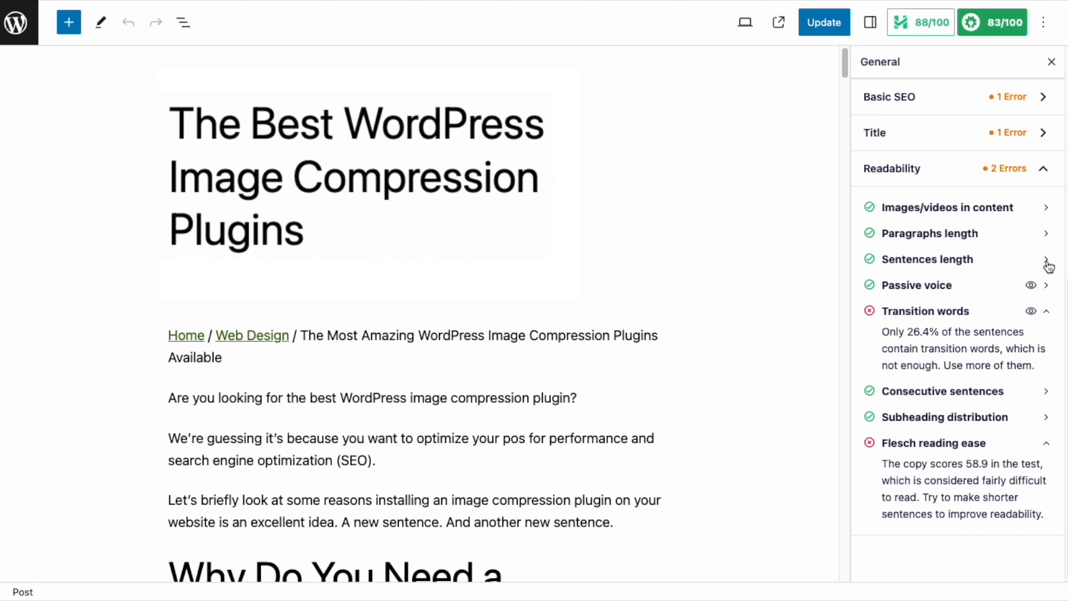
{"action": "left_click", "coordinate": [1046, 236]}
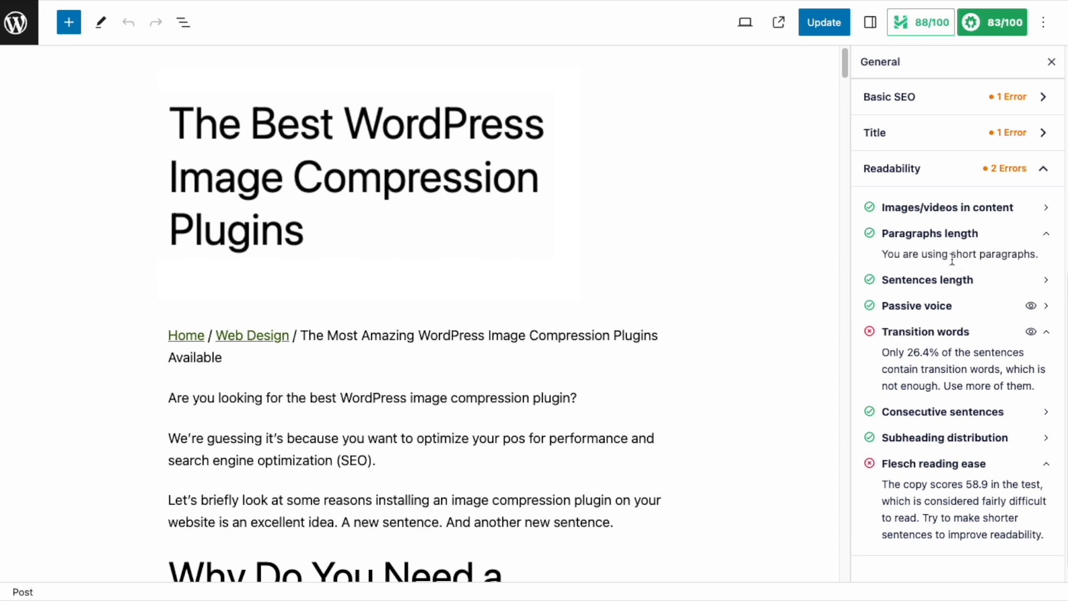
{"action": "left_click", "coordinate": [1048, 236]}
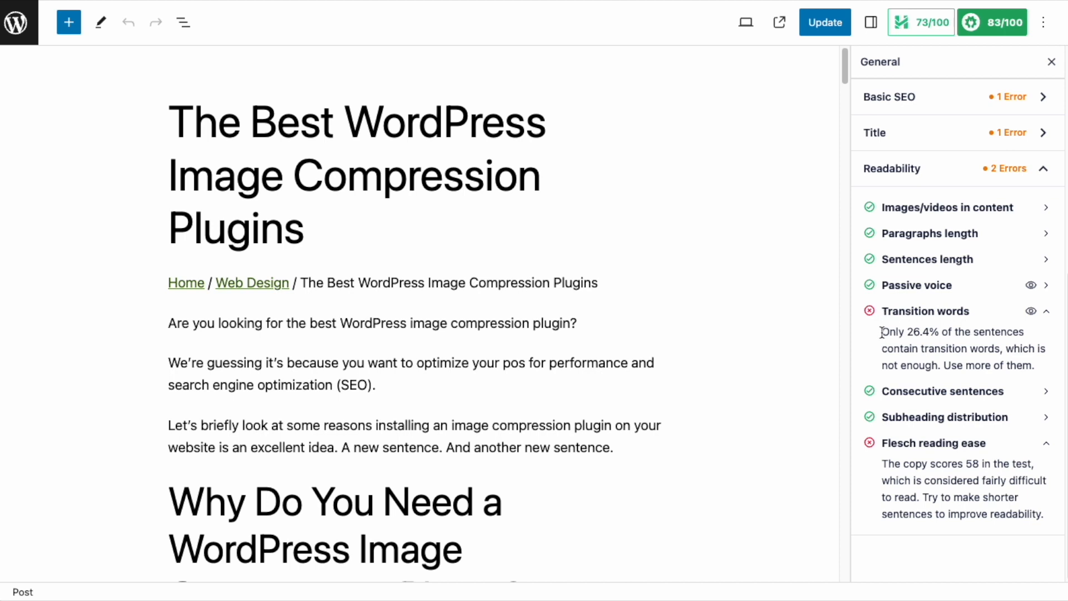
Highlight in the post the sentences flagged by the Transition words check.
{"action": "left_click_drag", "start_coordinate": [1036, 366], "coordinate": [941, 362]}
{"action": "left_click", "coordinate": [937, 347]}
{"action": "scroll", "coordinate": [411, 294], "scroll_direction": "down", "scroll_amount": 12}
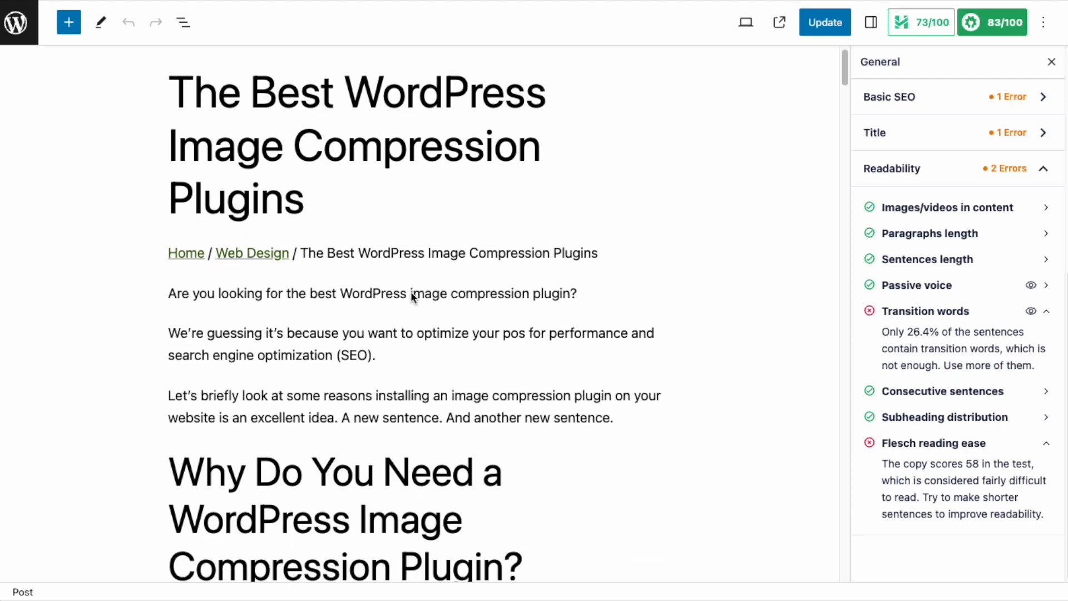
{"action": "scroll", "coordinate": [412, 297], "scroll_direction": "down", "scroll_amount": 2}
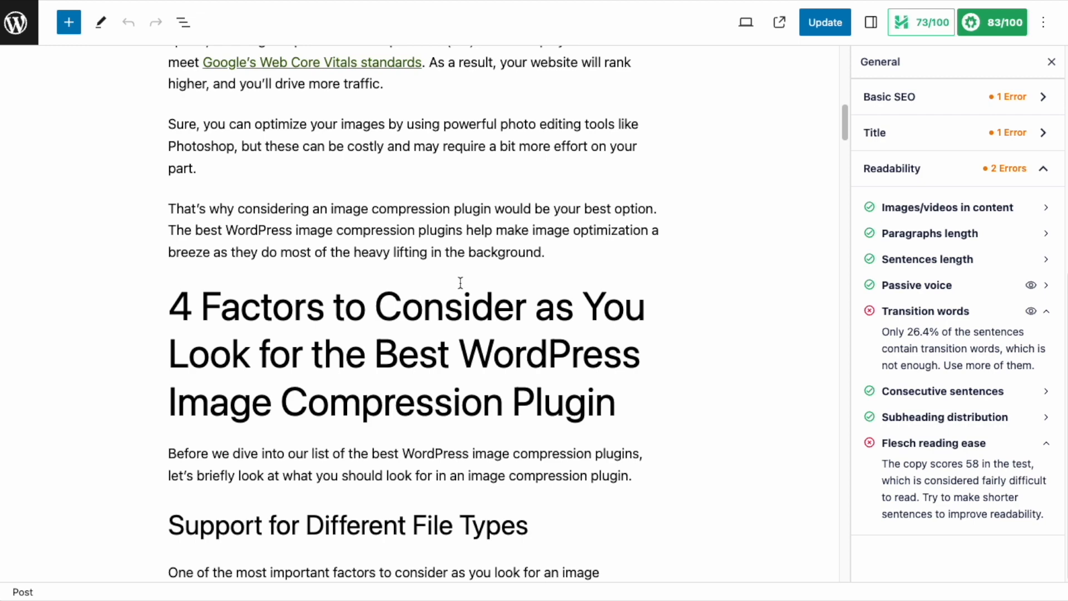
{"action": "scroll", "coordinate": [583, 283], "scroll_direction": "up", "scroll_amount": 6}
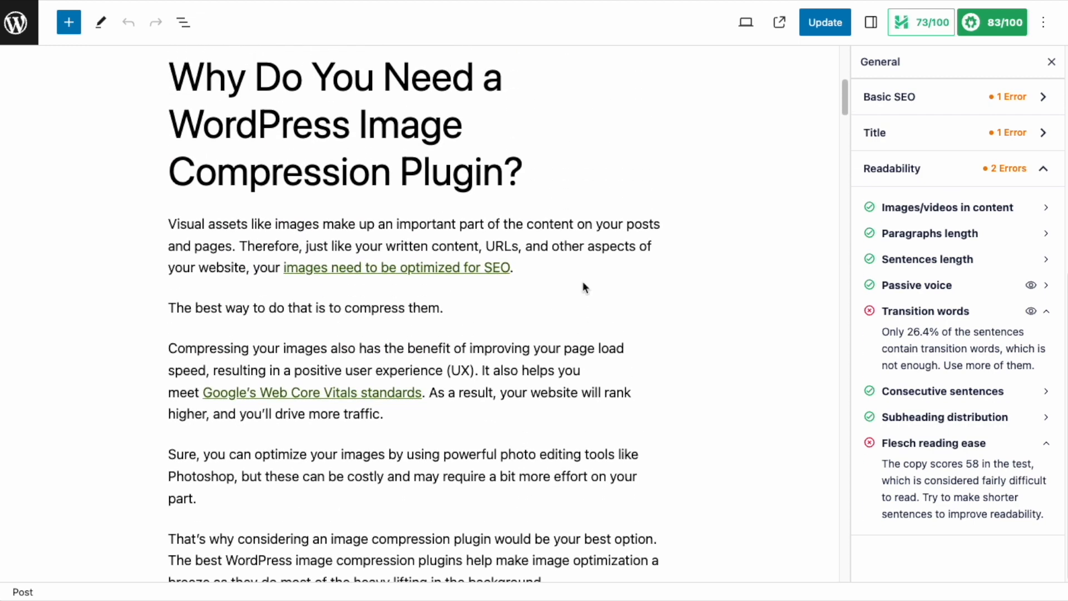
{"action": "left_click", "coordinate": [1032, 314]}
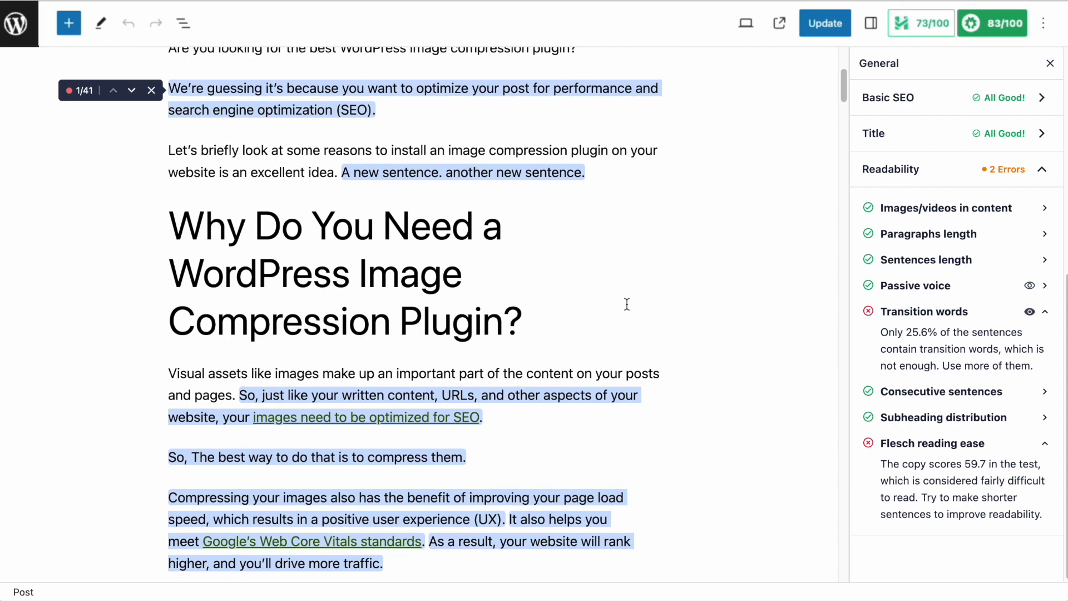
Step through the highlighted transition-word sentences across the post.
{"action": "scroll", "coordinate": [627, 304], "scroll_direction": "down", "scroll_amount": 6}
{"action": "scroll", "coordinate": [627, 304], "scroll_direction": "down", "scroll_amount": 4}
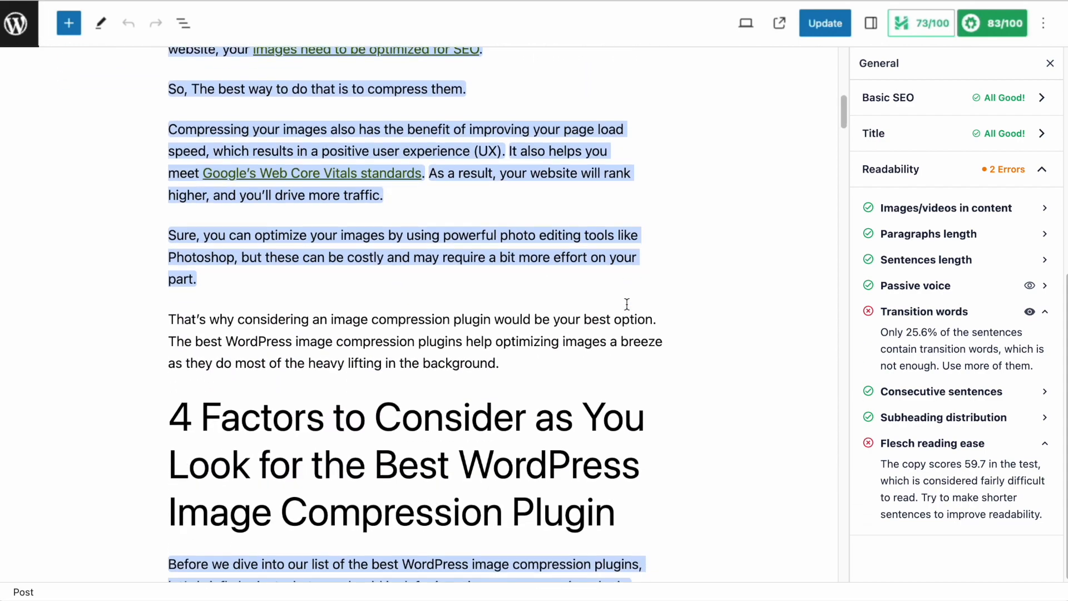
{"action": "scroll", "coordinate": [627, 304], "scroll_direction": "down", "scroll_amount": 5}
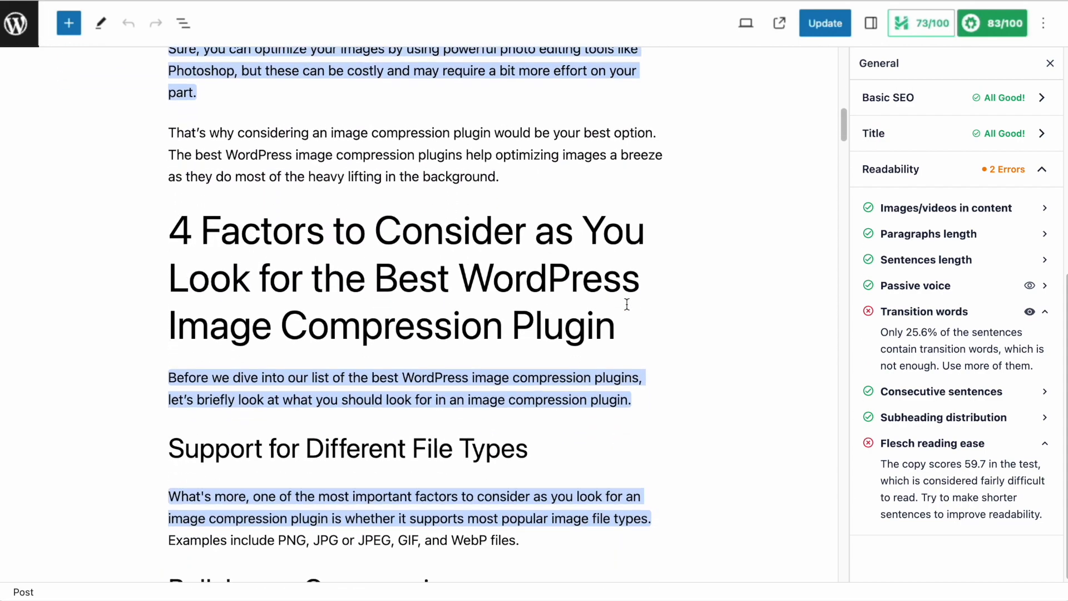
{"action": "scroll", "coordinate": [627, 304], "scroll_direction": "down", "scroll_amount": 2}
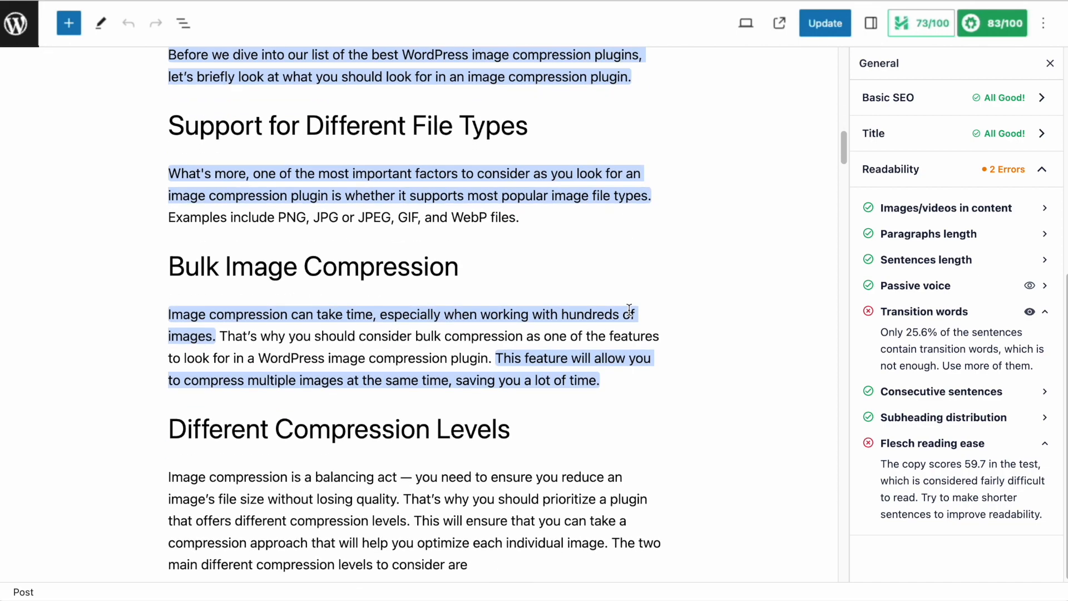
{"action": "scroll", "coordinate": [629, 310], "scroll_direction": "up", "scroll_amount": 20}
{"action": "scroll", "coordinate": [628, 315], "scroll_direction": "down", "scroll_amount": 1}
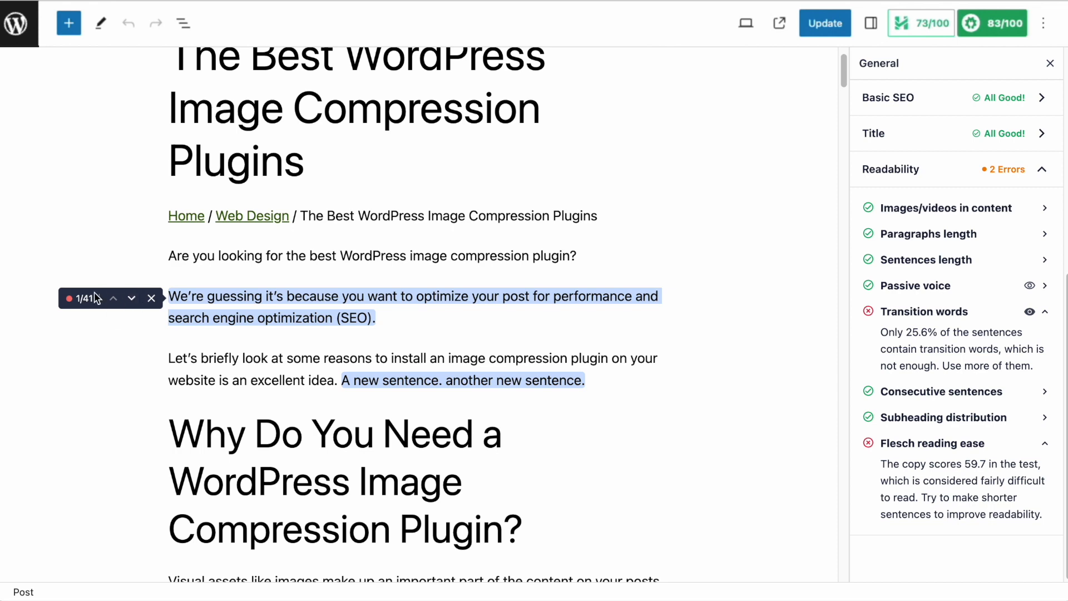
{"action": "left_click", "coordinate": [131, 298]}
{"action": "left_click", "coordinate": [132, 104]}
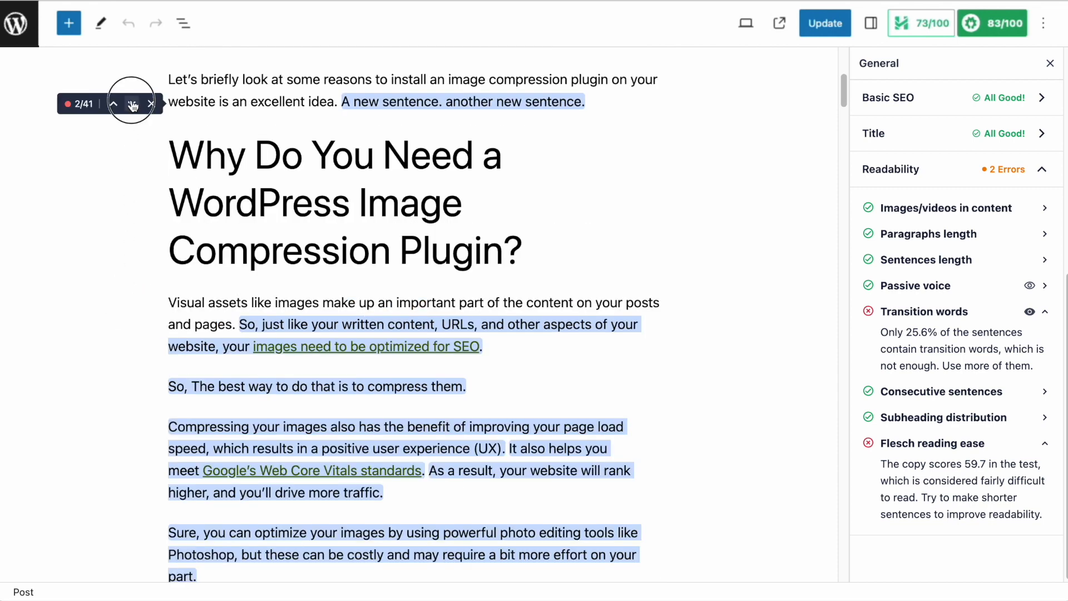
{"action": "left_click", "coordinate": [132, 104]}
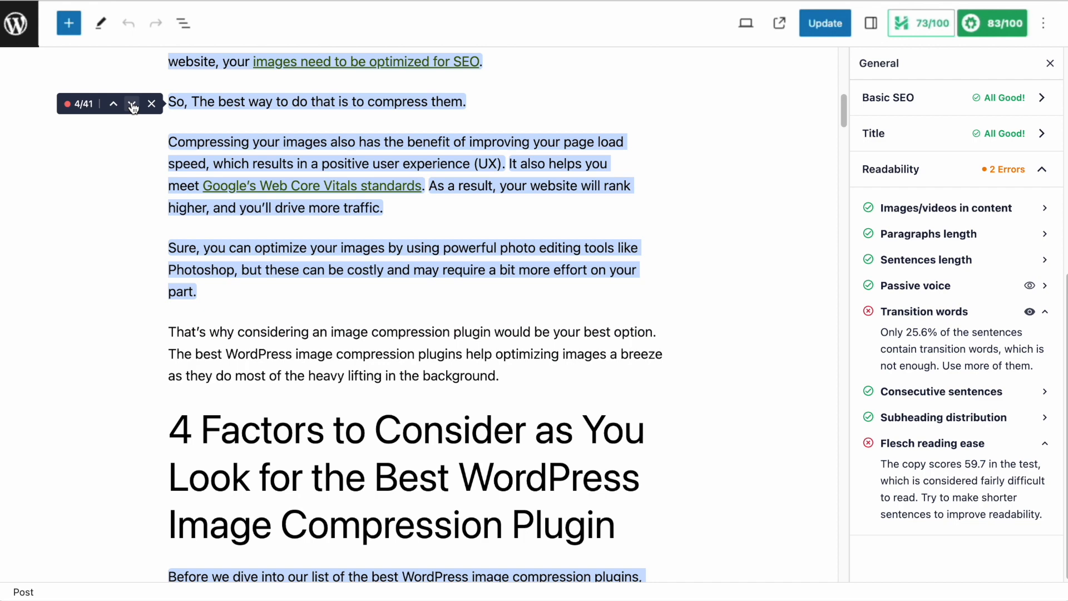
{"action": "left_click", "coordinate": [132, 104]}
{"action": "left_click", "coordinate": [132, 104]}
{"action": "left_click", "coordinate": [132, 104]}
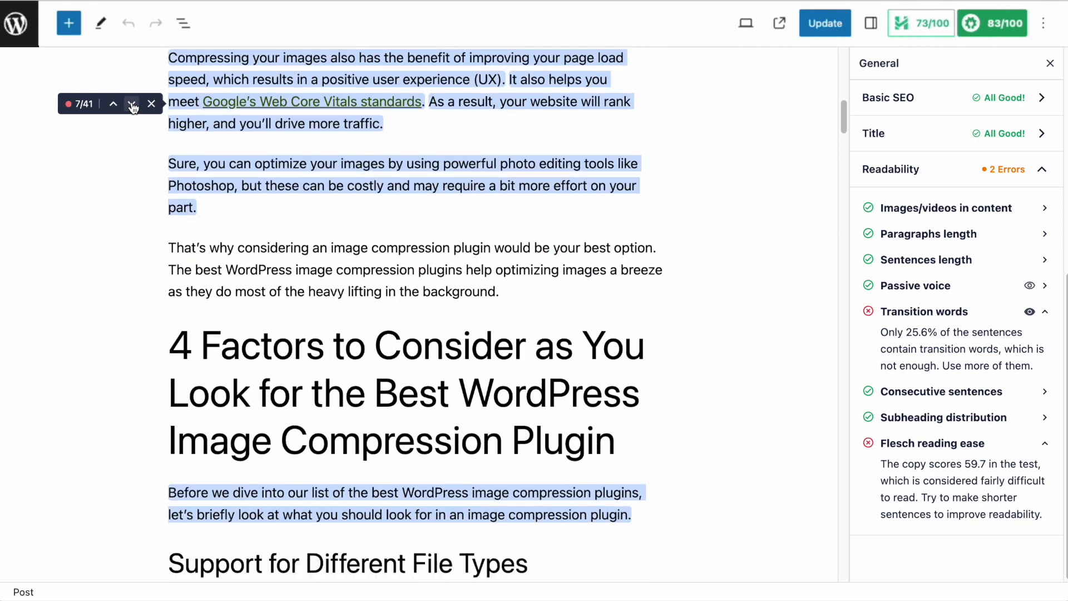
{"action": "left_click", "coordinate": [114, 106]}
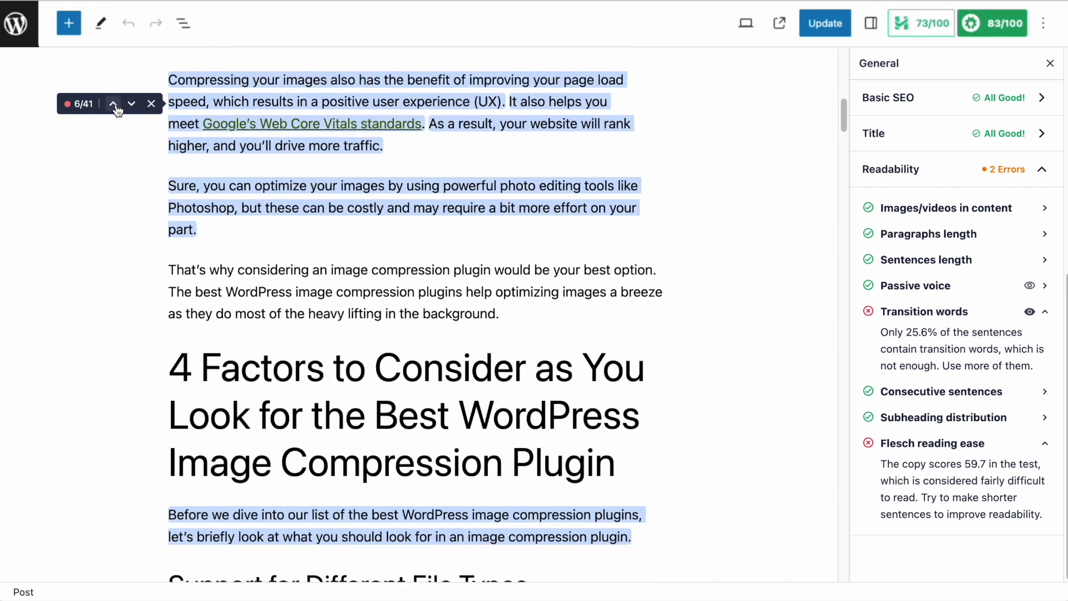
Jump back through the earlier highlighted transition-word sentences in the post.
{"action": "left_click", "coordinate": [131, 105]}
{"action": "left_click", "coordinate": [114, 105]}
{"action": "left_click", "coordinate": [114, 105]}
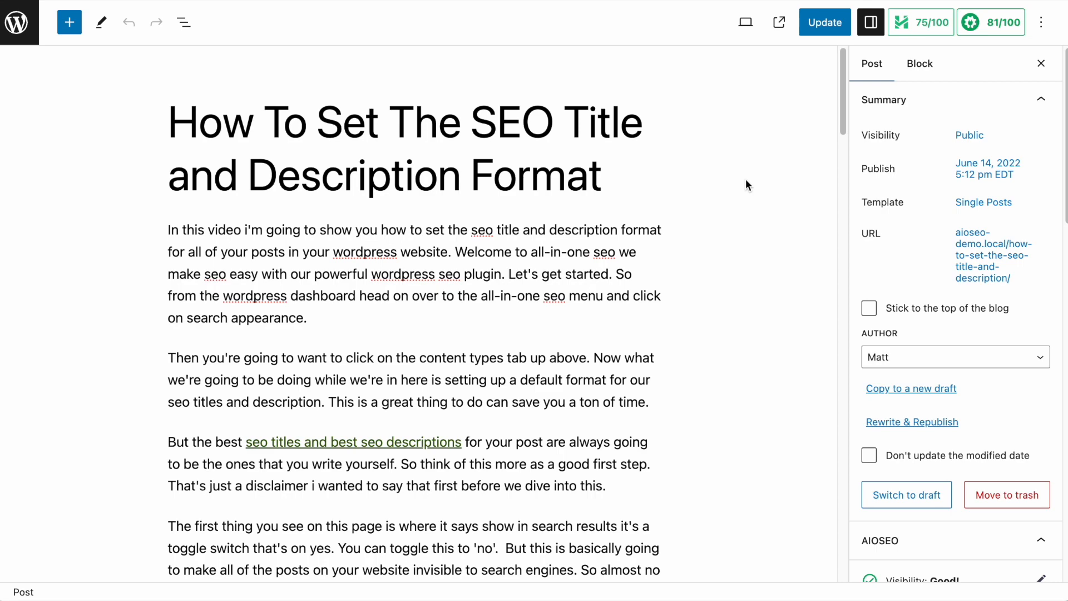
Open the AIOSEO General panel for the 'How To Set The SEO Title and Description Format' post and expand its Readability checks.
{"action": "scroll", "coordinate": [693, 258], "scroll_direction": "down", "scroll_amount": 5}
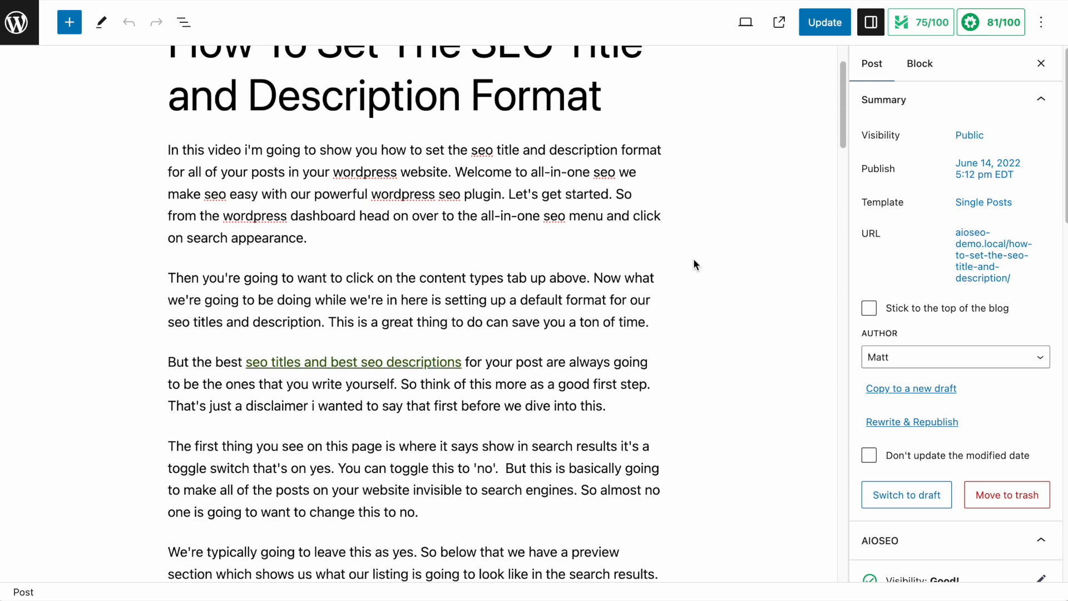
{"action": "scroll", "coordinate": [693, 260], "scroll_direction": "down", "scroll_amount": 15}
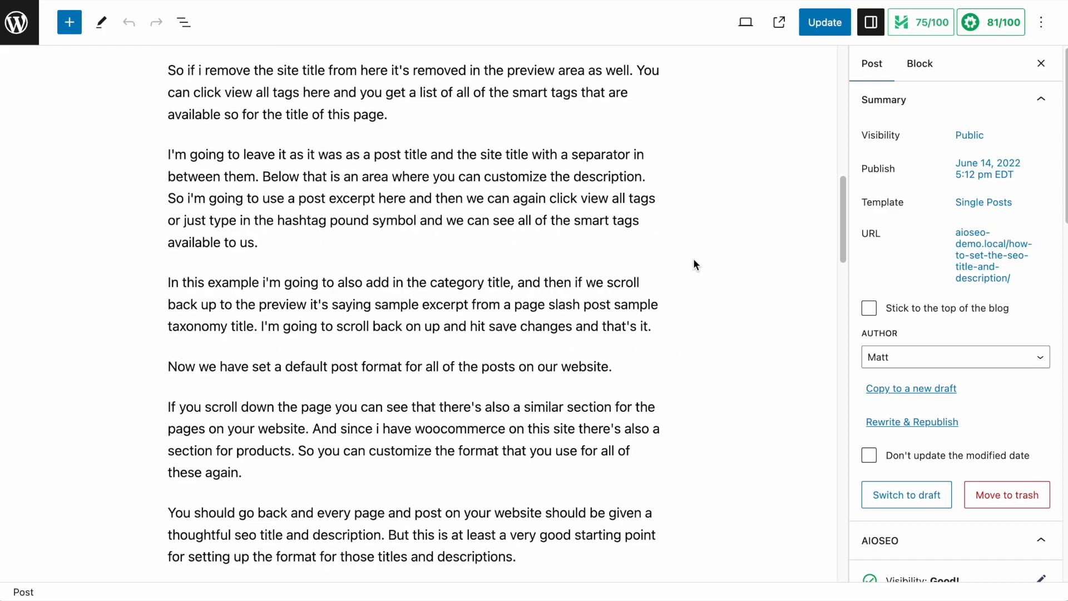
{"action": "scroll", "coordinate": [693, 258], "scroll_direction": "up", "scroll_amount": 18}
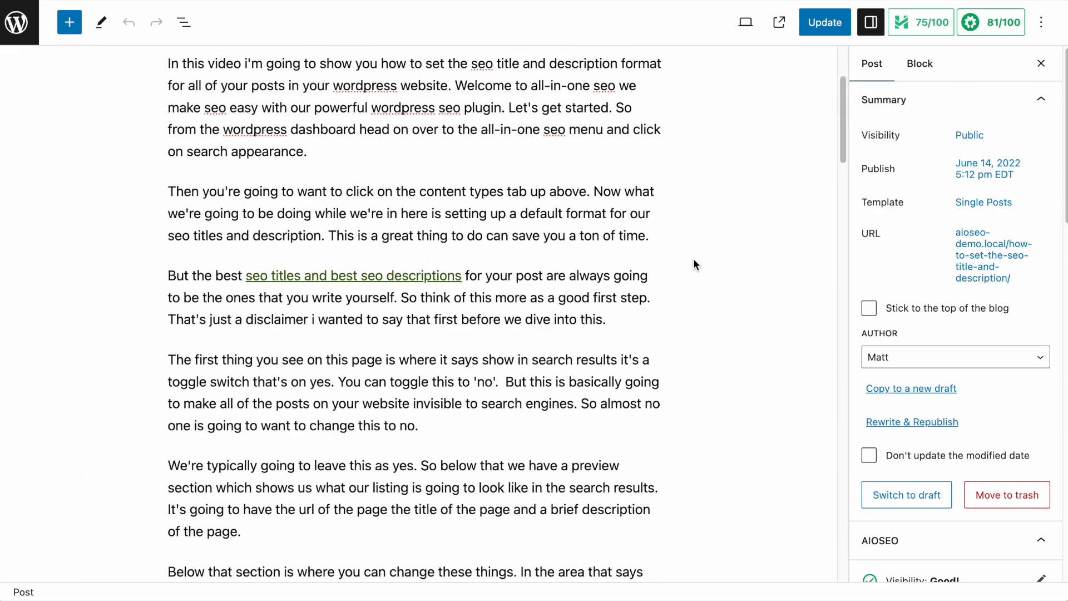
{"action": "scroll", "coordinate": [694, 258], "scroll_direction": "up", "scroll_amount": 1}
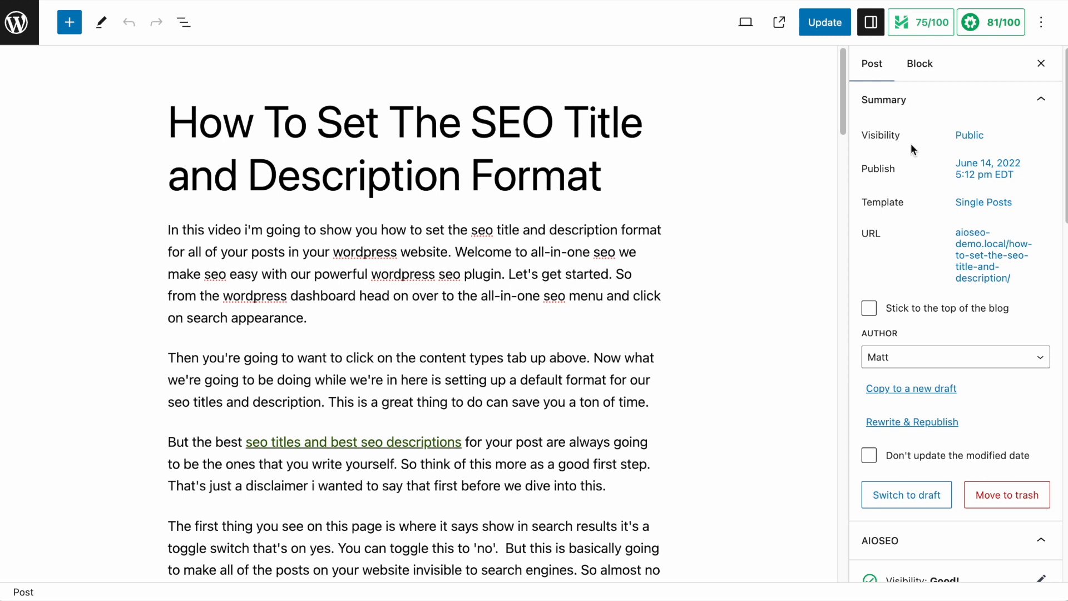
{"action": "left_click", "coordinate": [1001, 30]}
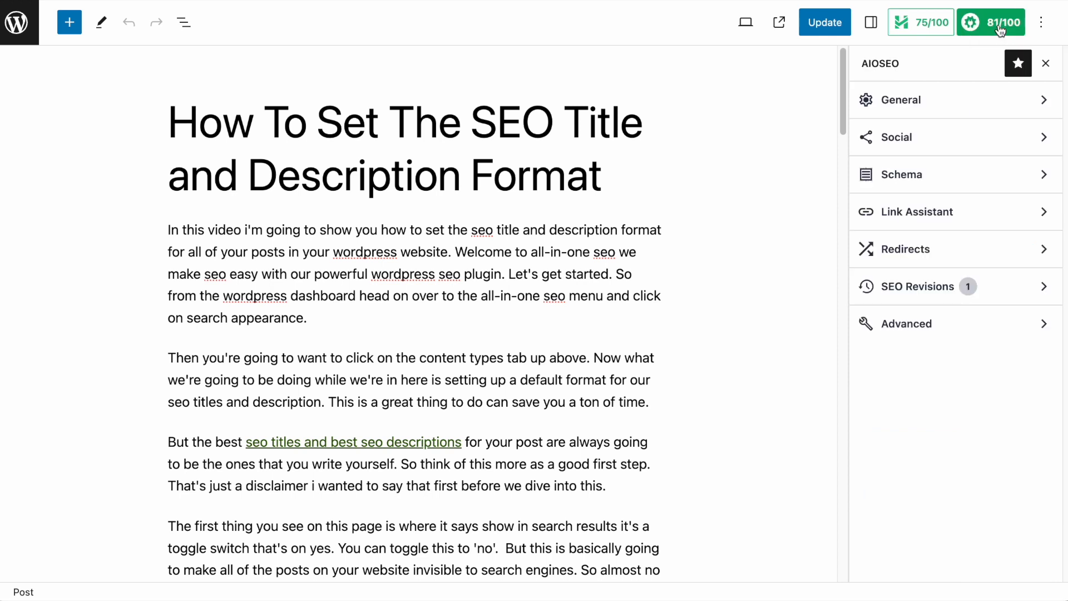
{"action": "left_click", "coordinate": [949, 100]}
{"action": "scroll", "coordinate": [956, 275], "scroll_direction": "down", "scroll_amount": 1}
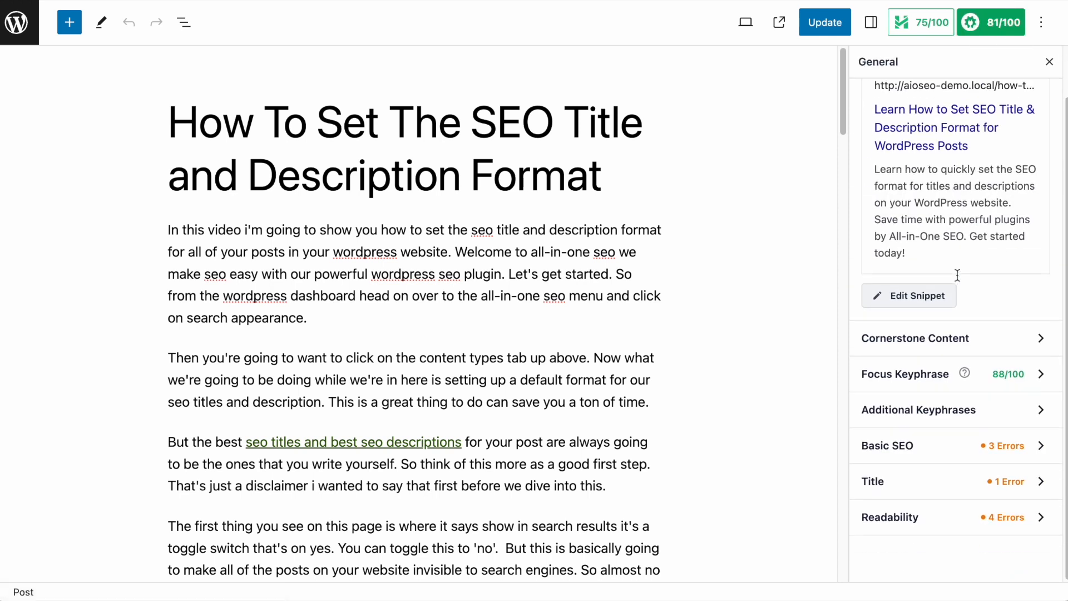
{"action": "left_click", "coordinate": [1033, 515]}
{"action": "scroll", "coordinate": [1009, 436], "scroll_direction": "down", "scroll_amount": 6}
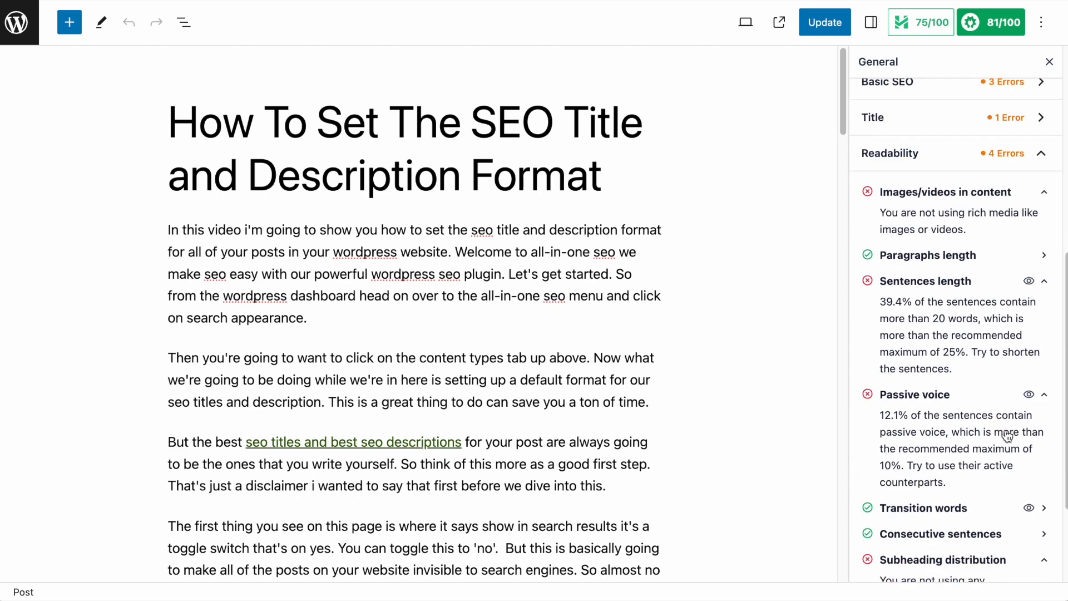
{"action": "scroll", "coordinate": [1008, 435], "scroll_direction": "down", "scroll_amount": 1}
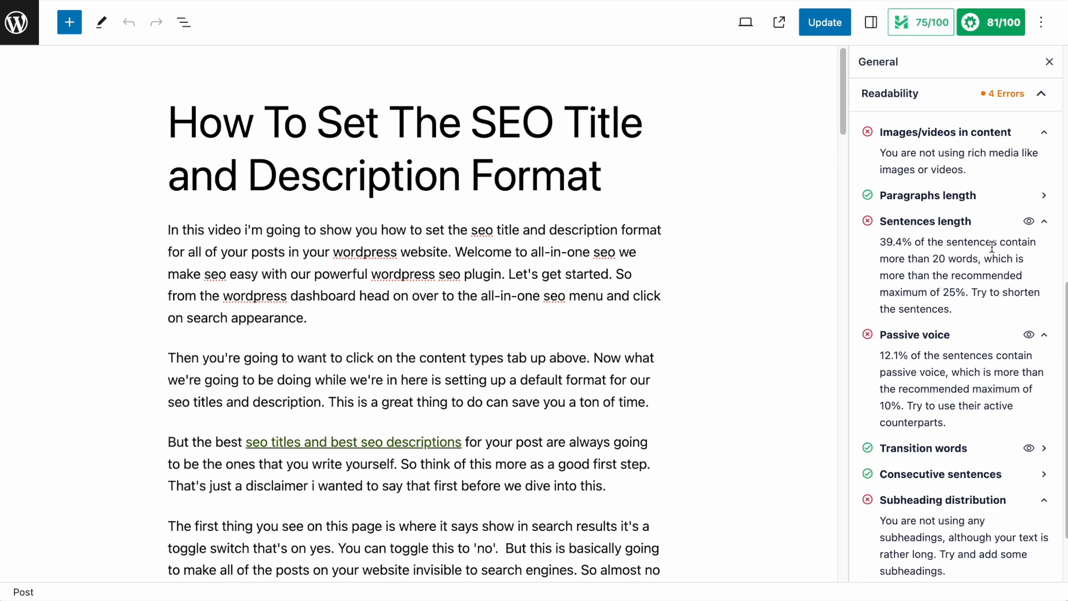
Highlight the sentences flagged by the Sentences length check and move to the second highlighted sentence.
{"action": "left_click", "coordinate": [1029, 223]}
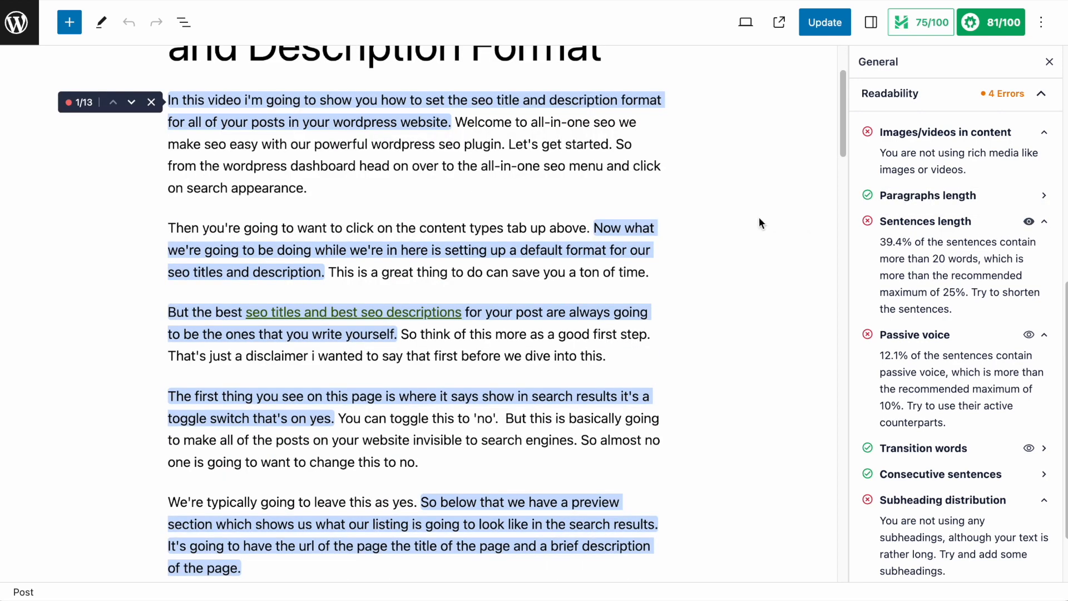
{"action": "scroll", "coordinate": [426, 278], "scroll_direction": "down", "scroll_amount": 9}
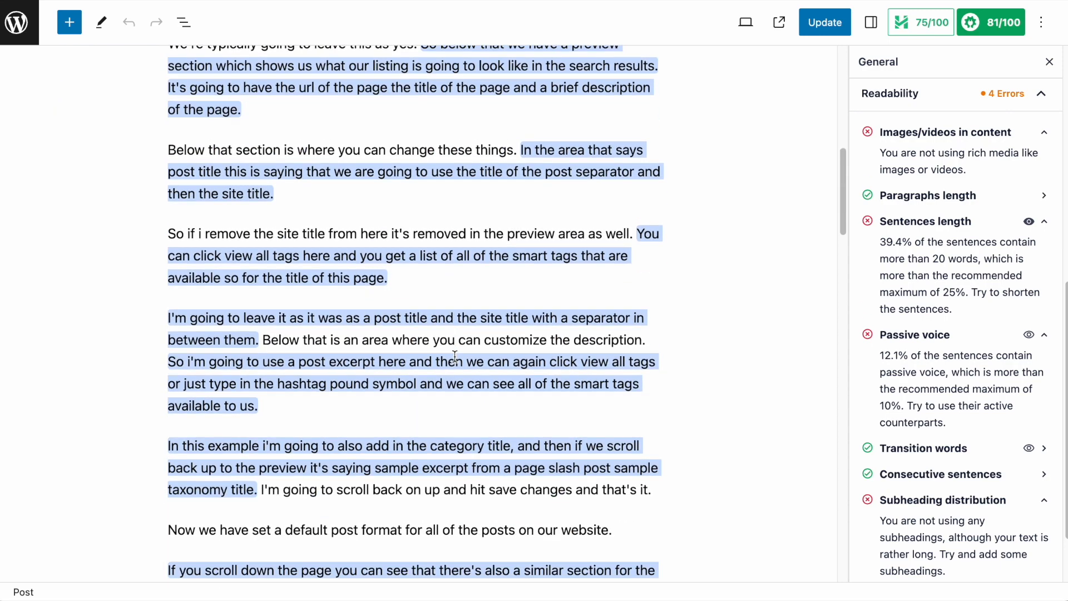
{"action": "scroll", "coordinate": [455, 356], "scroll_direction": "up", "scroll_amount": 10}
{"action": "scroll", "coordinate": [455, 356], "scroll_direction": "up", "scroll_amount": 1}
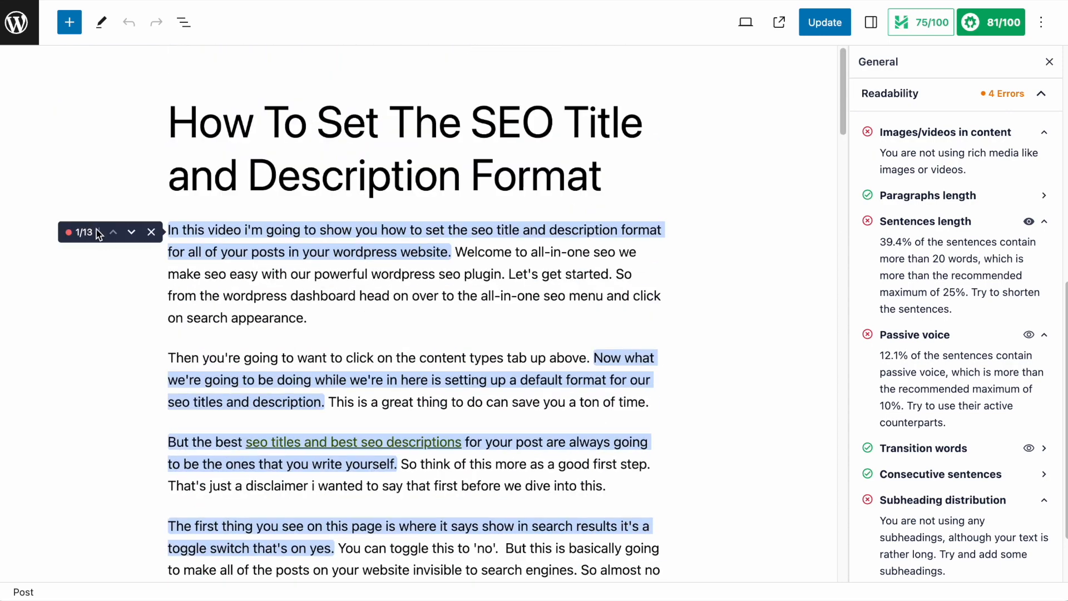
{"action": "scroll", "coordinate": [314, 240], "scroll_direction": "down", "scroll_amount": 1}
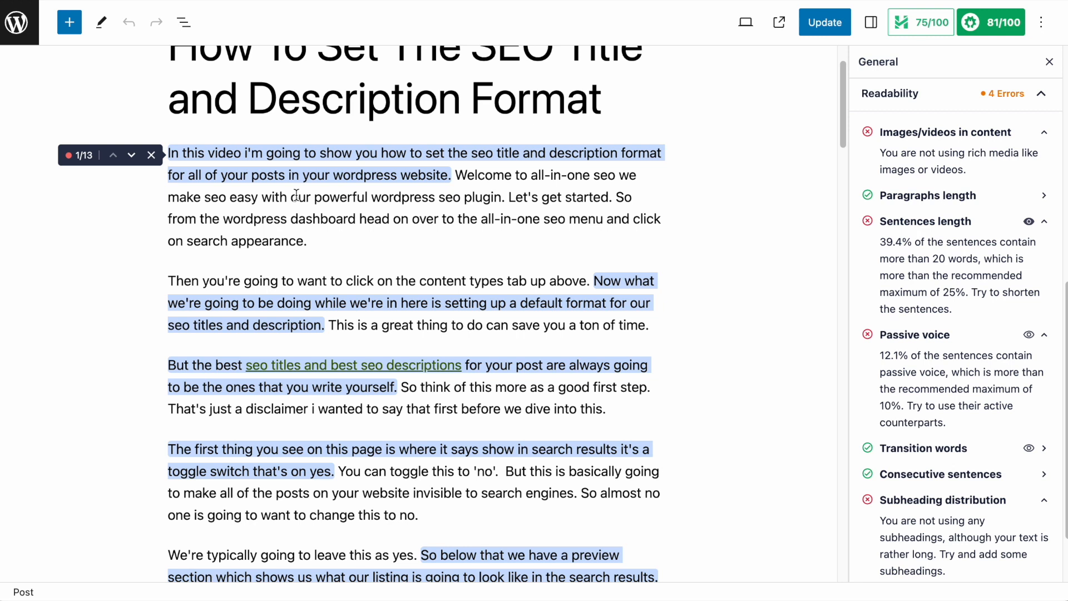
{"action": "scroll", "coordinate": [297, 196], "scroll_direction": "down", "scroll_amount": 1}
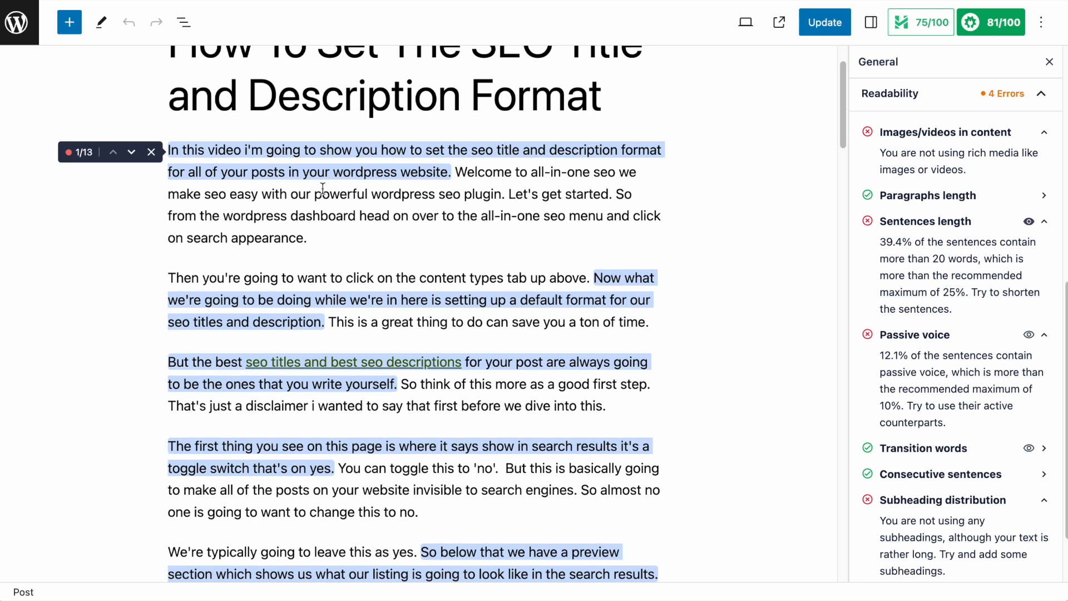
{"action": "left_click", "coordinate": [131, 152]}
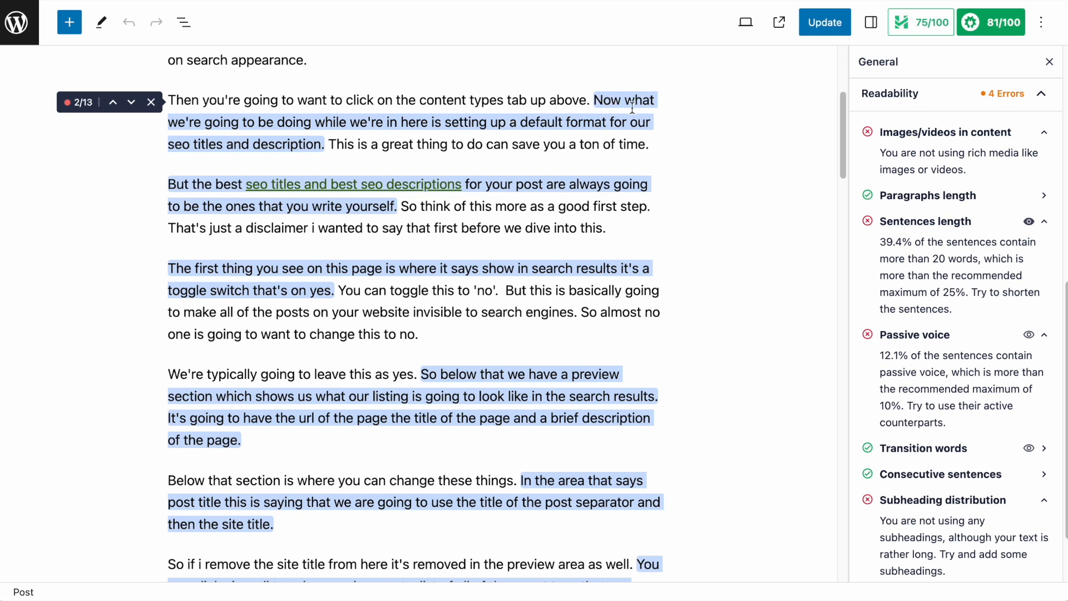
Replace 'be doing while we're in here' with 'do' in the sentence about setting up a default format.
{"action": "left_click_drag", "start_coordinate": [260, 122], "coordinate": [430, 123]}
{"action": "type", "text": "do"}
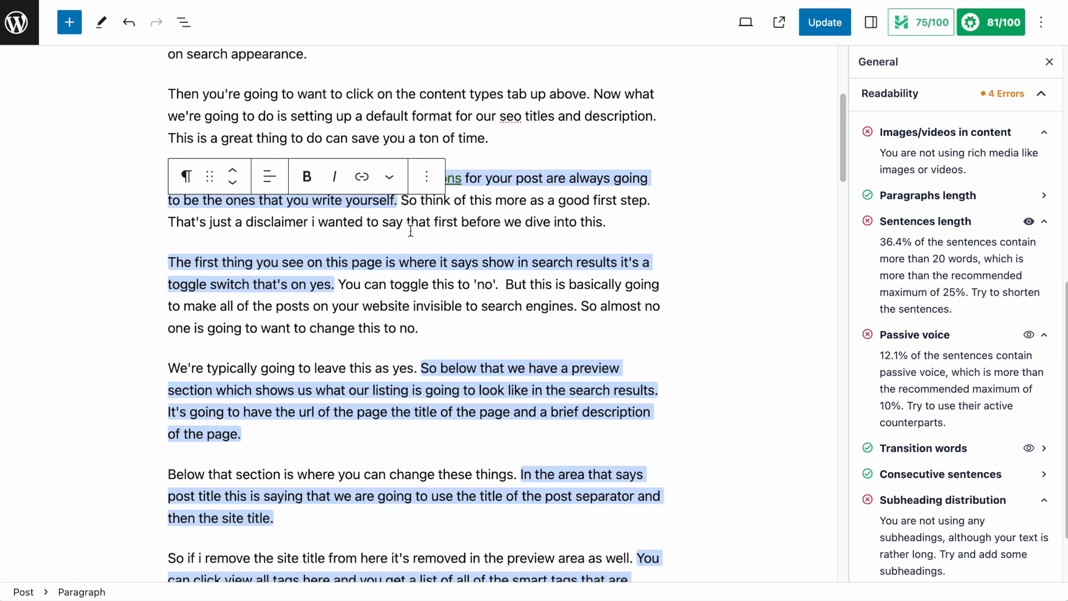
{"action": "left_click_drag", "start_coordinate": [879, 241], "coordinate": [909, 240]}
Rewrite the preview sentence as 'Below that we have a preview section. This shows us what our listing...'.
{"action": "scroll", "coordinate": [449, 358], "scroll_direction": "down", "scroll_amount": 3}
{"action": "scroll", "coordinate": [449, 357], "scroll_direction": "down", "scroll_amount": 5}
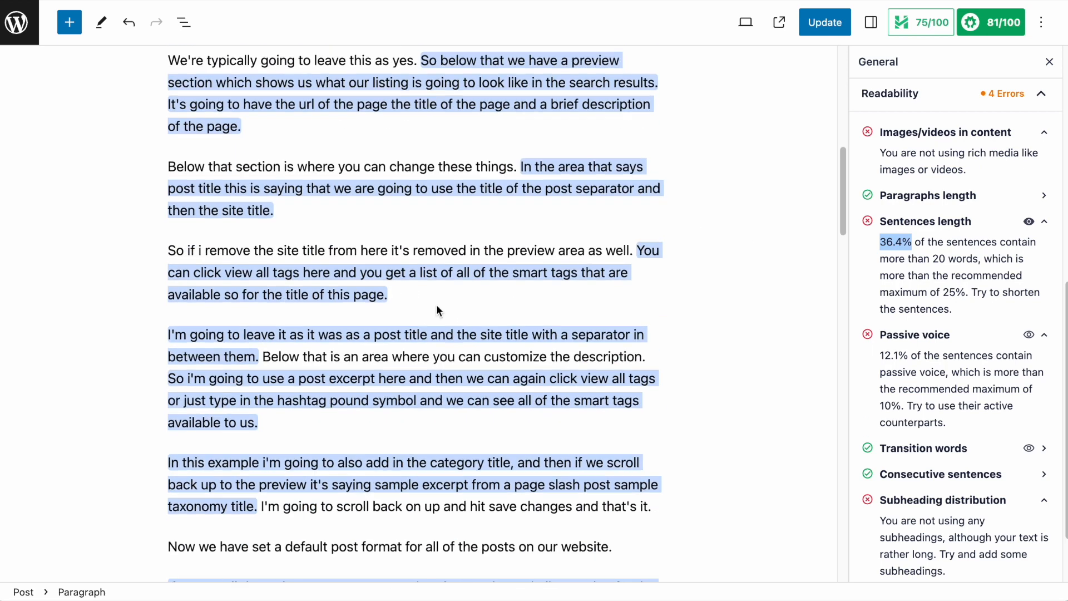
{"action": "scroll", "coordinate": [436, 305], "scroll_direction": "up", "scroll_amount": 2}
{"action": "left_click", "coordinate": [440, 139]}
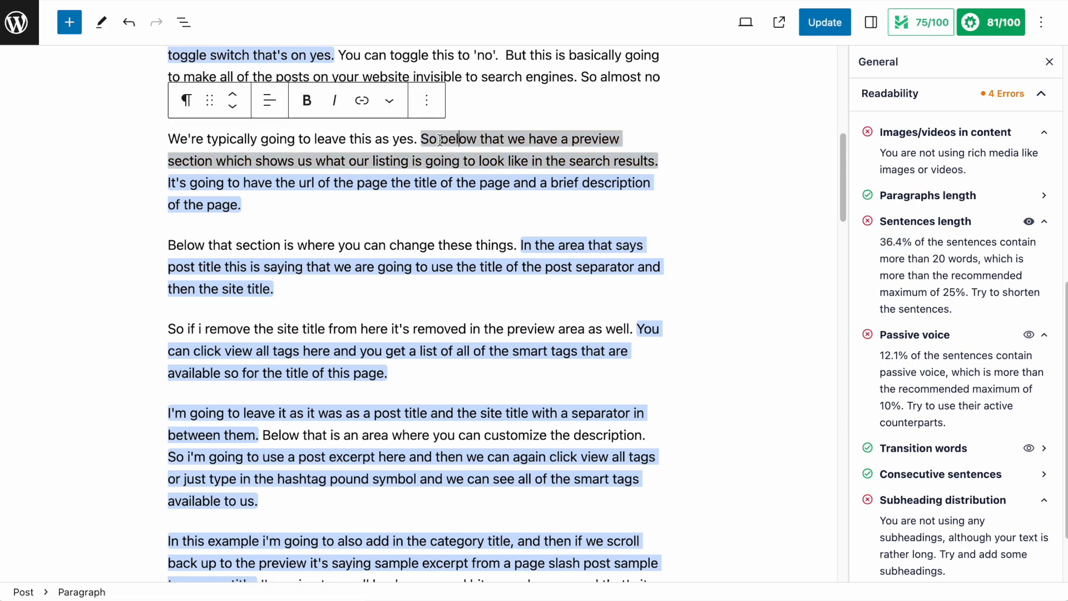
{"action": "key", "text": "BackSpace"}
{"action": "key", "text": "BackSpace"}
{"action": "key", "text": "BackSpace"}
{"action": "key", "text": "Delete"}
{"action": "type", "text": "B"}
{"action": "left_click", "coordinate": [652, 139]}
{"action": "type", "text": "."}
{"action": "left_click_drag", "start_coordinate": [203, 160], "coordinate": [169, 157]}
{"action": "type", "text": "This"}
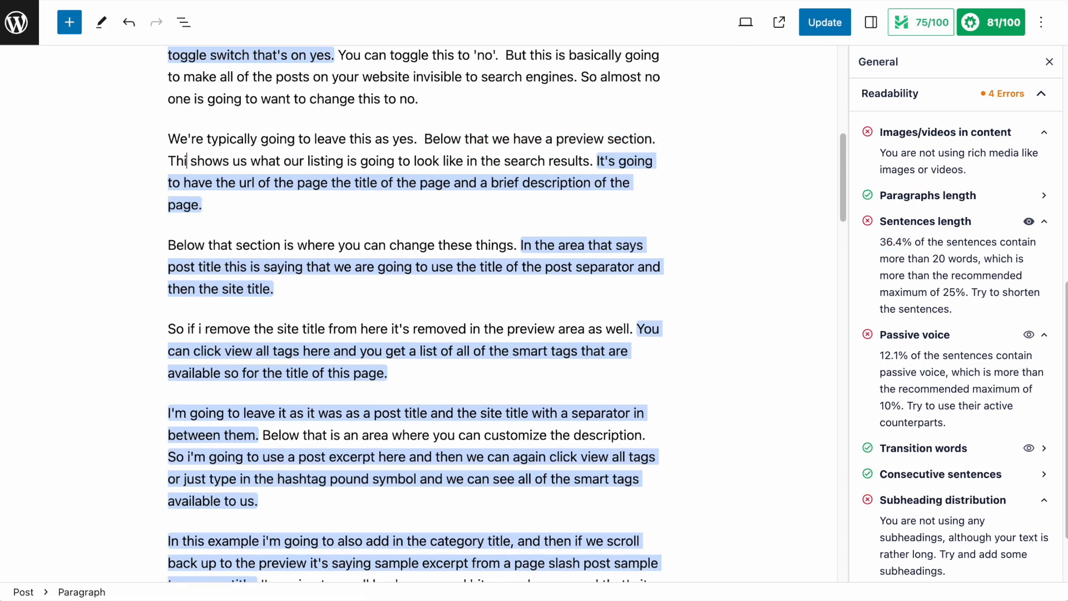
End the sentence after 'the url of the page' and continue with 'It will also have the title of the page'.
{"action": "left_click", "coordinate": [331, 183]}
{"action": "key", "text": "BackSpace"}
{"action": "type", "text": ". It will also have"}
Delete 'it was as a' from the sentence 'I'm going to leave it as it was as a post title'.
{"action": "scroll", "coordinate": [365, 195], "scroll_direction": "down", "scroll_amount": 4}
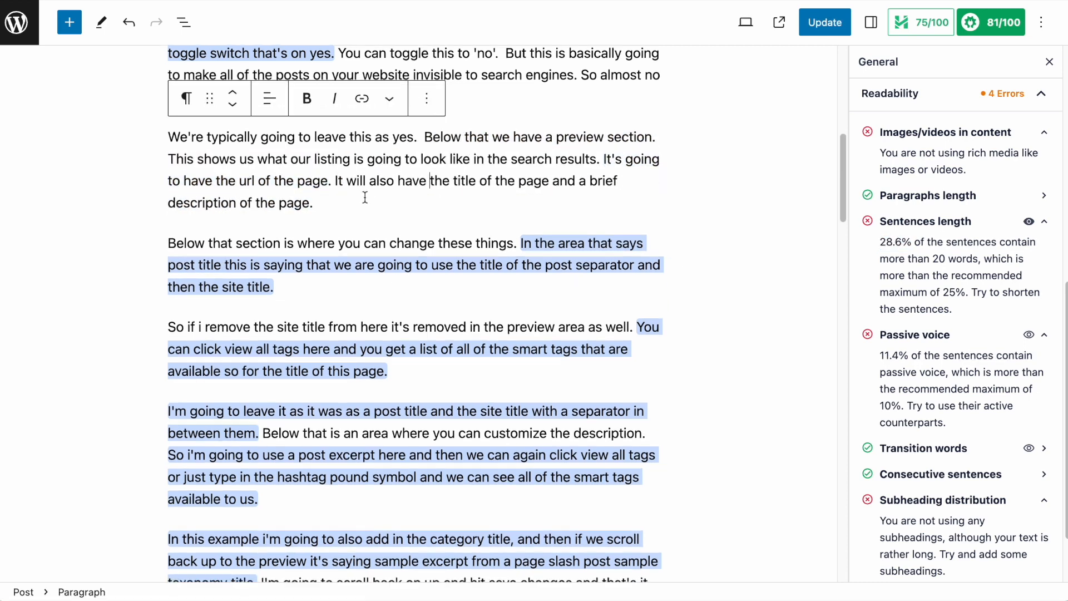
{"action": "left_click_drag", "start_coordinate": [307, 177], "coordinate": [374, 177]}
{"action": "key", "text": "BackSpace"}
Split the post excerpt sentence into two, starting the second with 'Then we can again click view all tags'.
{"action": "scroll", "coordinate": [451, 205], "scroll_direction": "down", "scroll_amount": 1}
{"action": "left_click", "coordinate": [399, 186]}
{"action": "key", "text": "BackSpace"}
{"action": "key", "text": "BackSpace"}
{"action": "key", "text": "BackSpace"}
{"action": "key", "text": "BackSpace"}
{"action": "key", "text": "BackSpace"}
{"action": "key", "text": "BackSpace"}
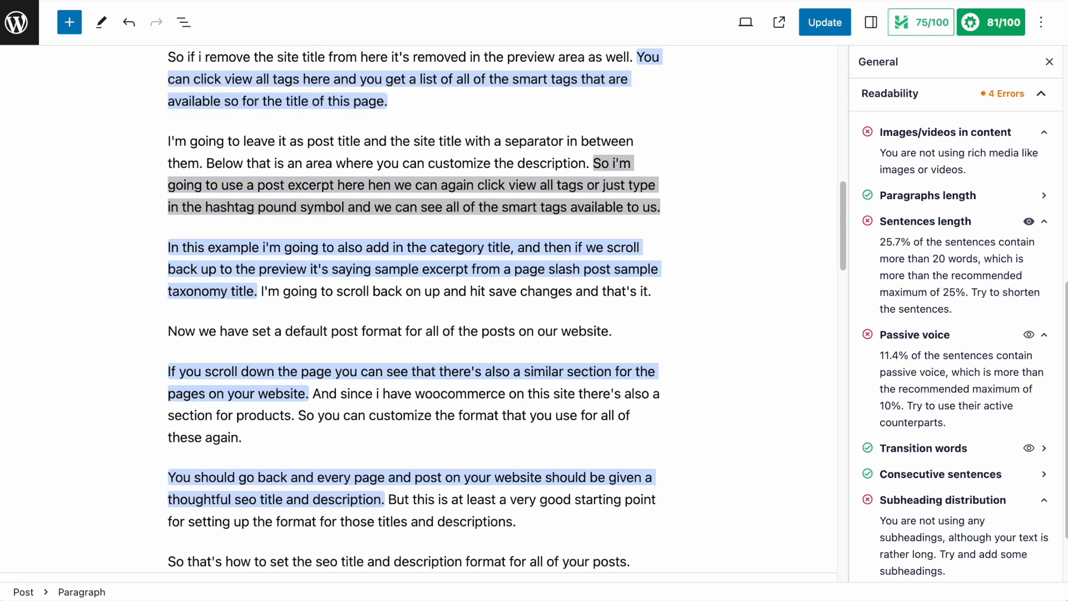
{"action": "type", "text": ". T"}
{"action": "left_click", "coordinate": [400, 234]}
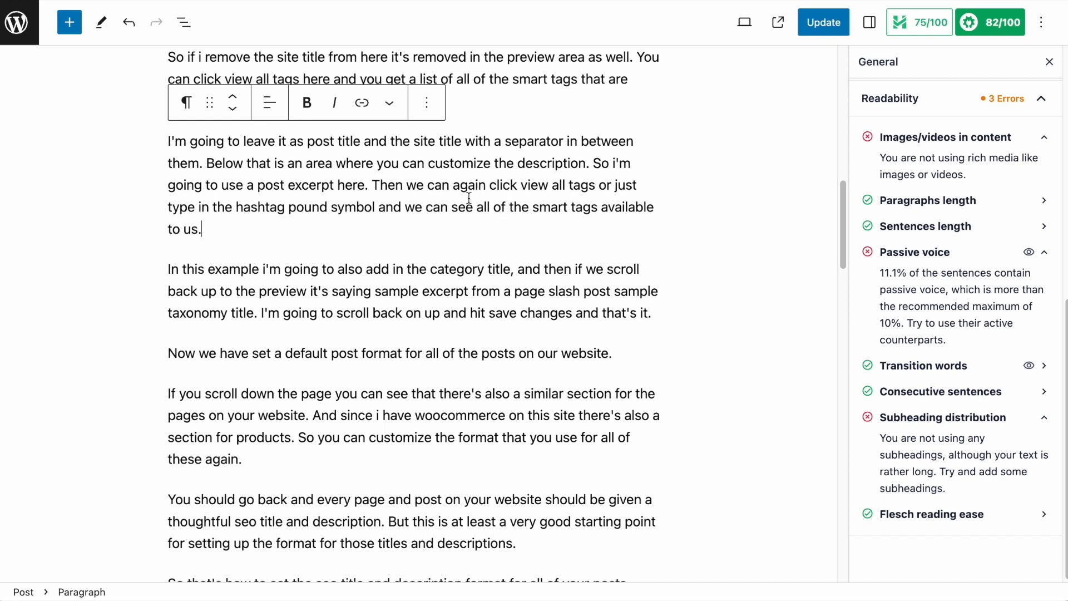
Expand the Sentences length check to review it and update the post.
{"action": "left_click", "coordinate": [1044, 229]}
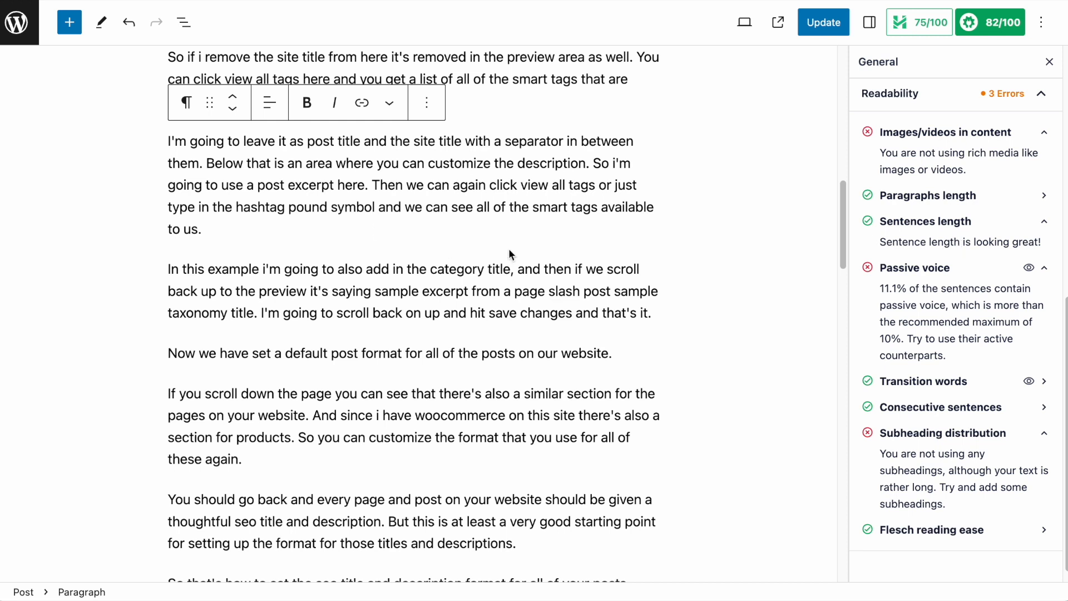
{"action": "left_click", "coordinate": [829, 27]}
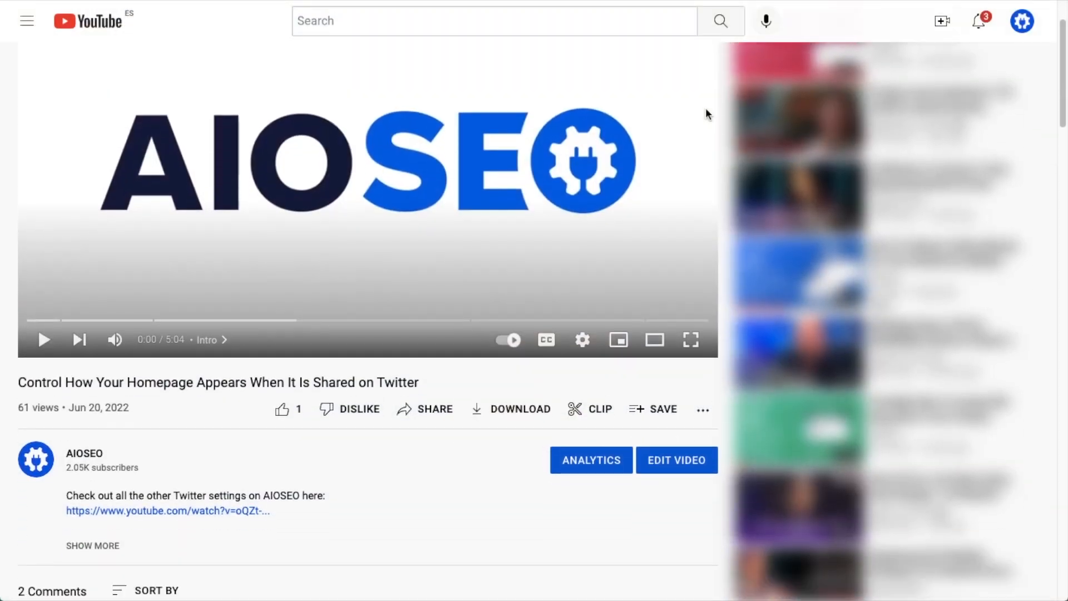
{"action": "scroll", "coordinate": [705, 109], "scroll_direction": "down", "scroll_amount": 2}
{"action": "scroll", "coordinate": [705, 109], "scroll_direction": "down", "scroll_amount": 1}
{"action": "left_click", "coordinate": [111, 365]}
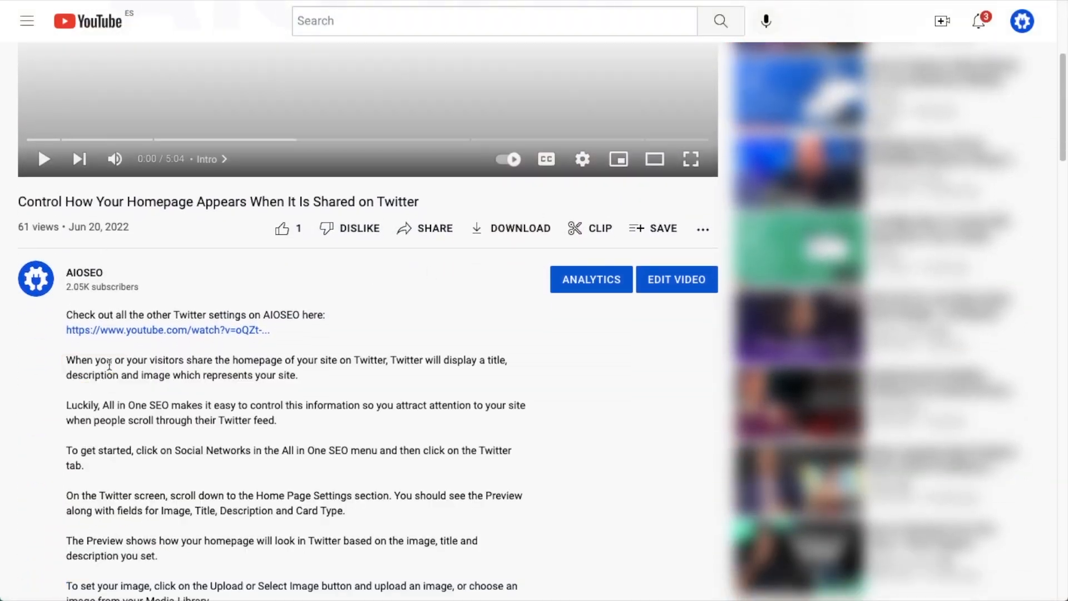
{"action": "scroll", "coordinate": [593, 356], "scroll_direction": "down", "scroll_amount": 9}
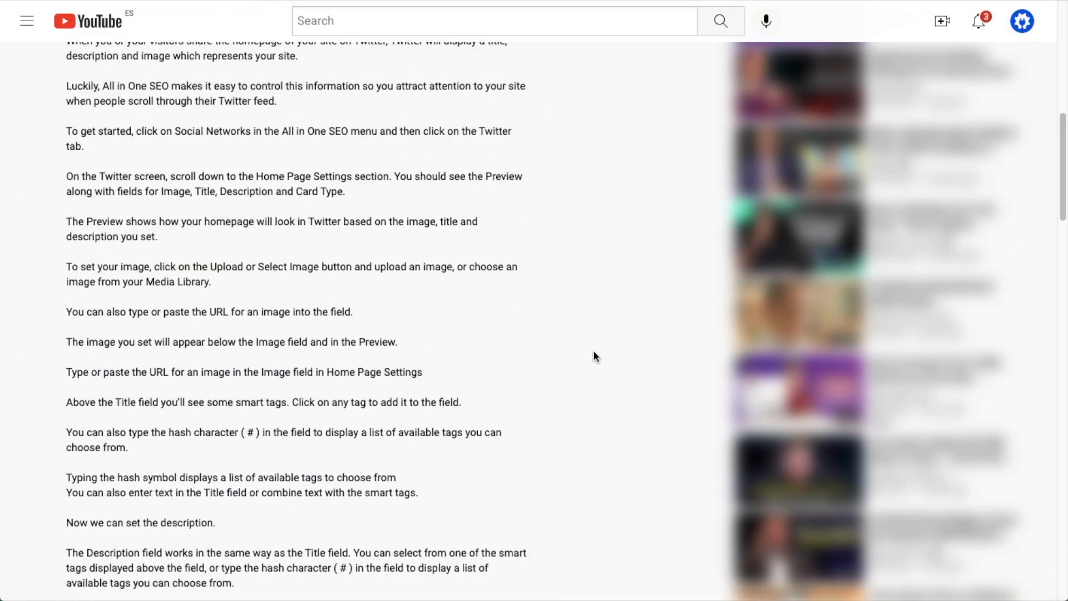
{"action": "scroll", "coordinate": [593, 356], "scroll_direction": "down", "scroll_amount": 15}
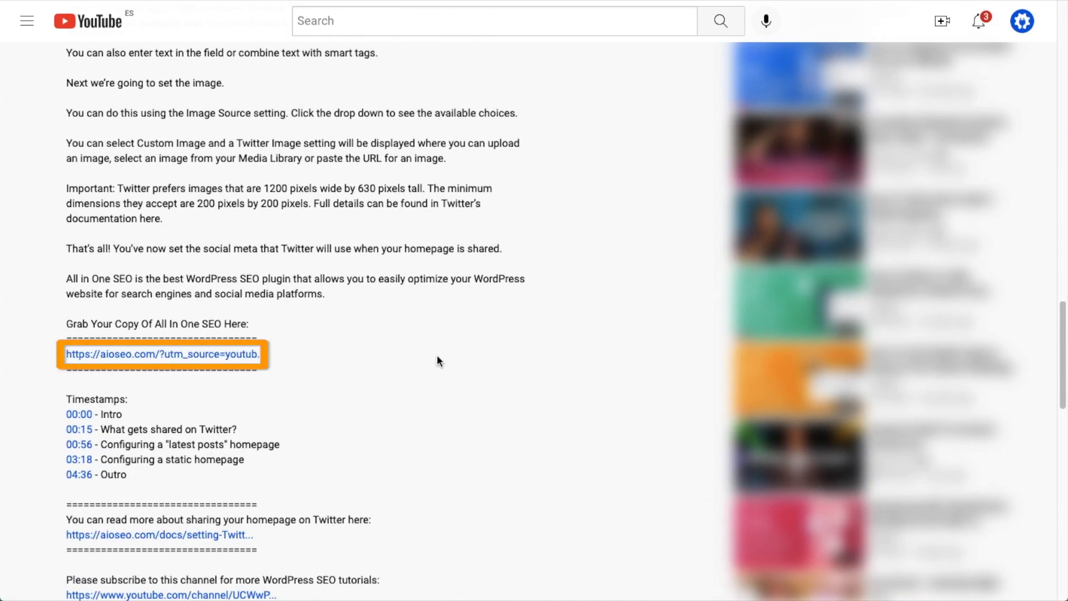
{"action": "left_click", "coordinate": [202, 355]}
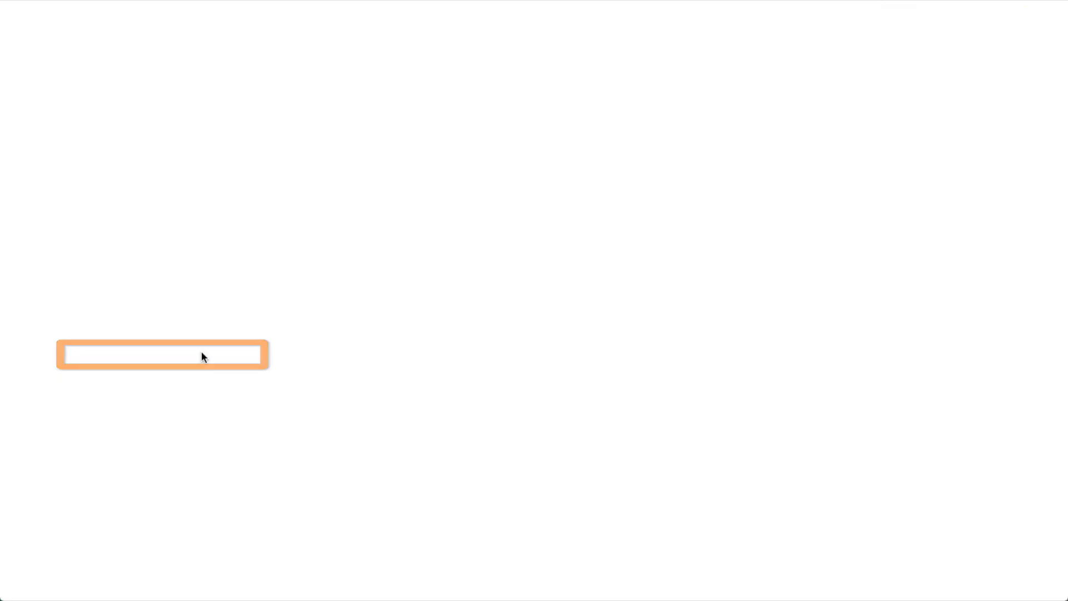